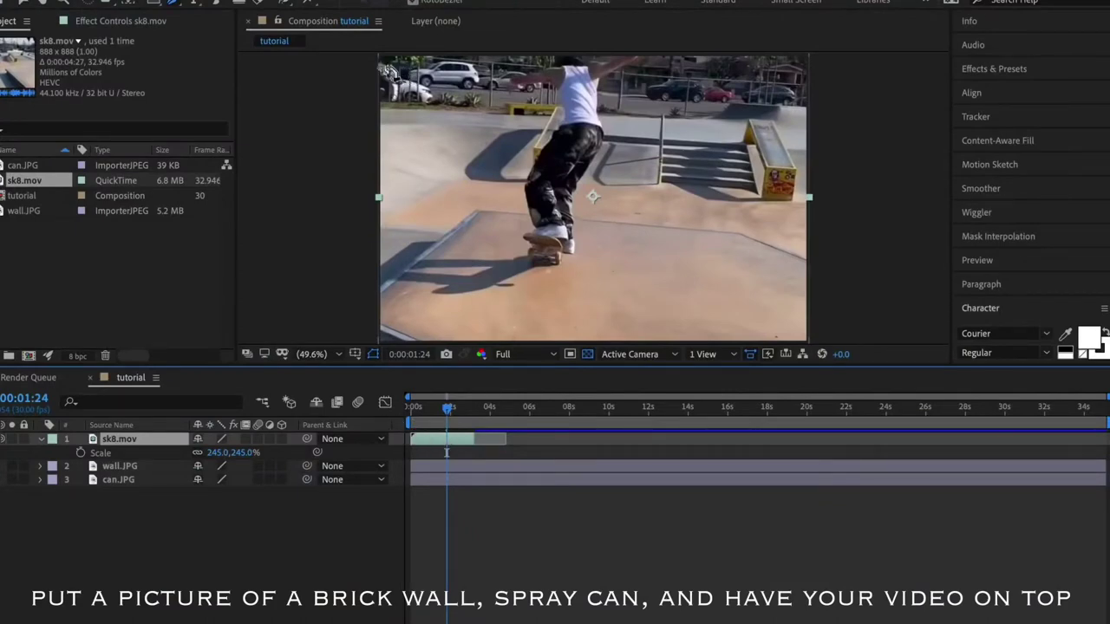
# Pen-trace sk8.mov from the top-left corner, across the top and zig-zag down to the lower-right corner.
pyautogui.press('g')
pyautogui.click(373, 58)
pyautogui.click(815, 58)
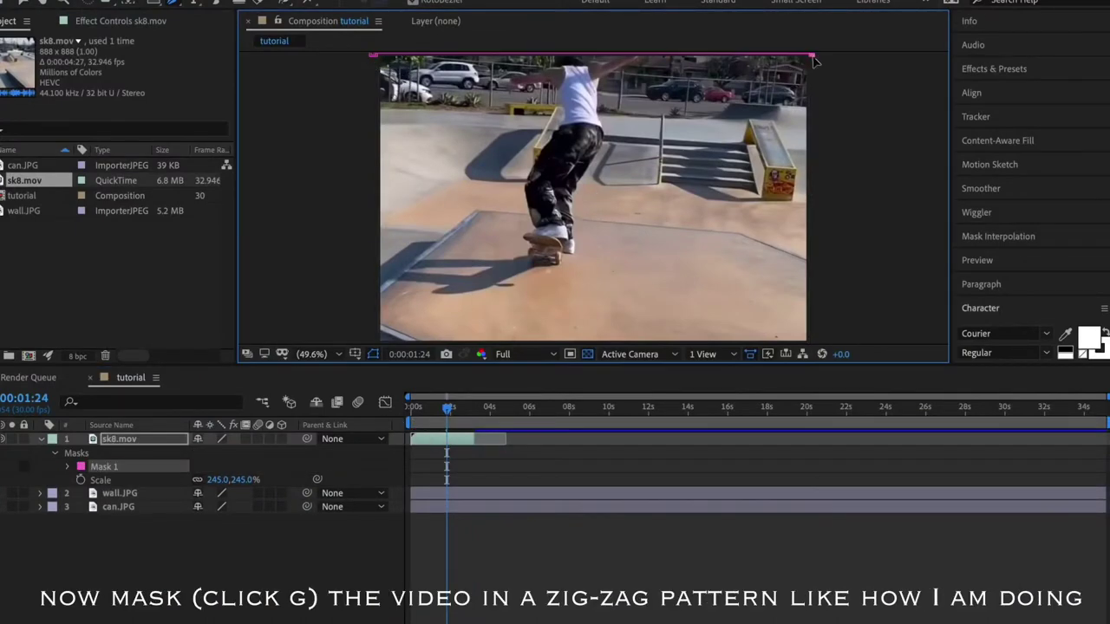
pyautogui.hotkey('ctrl', 'z')
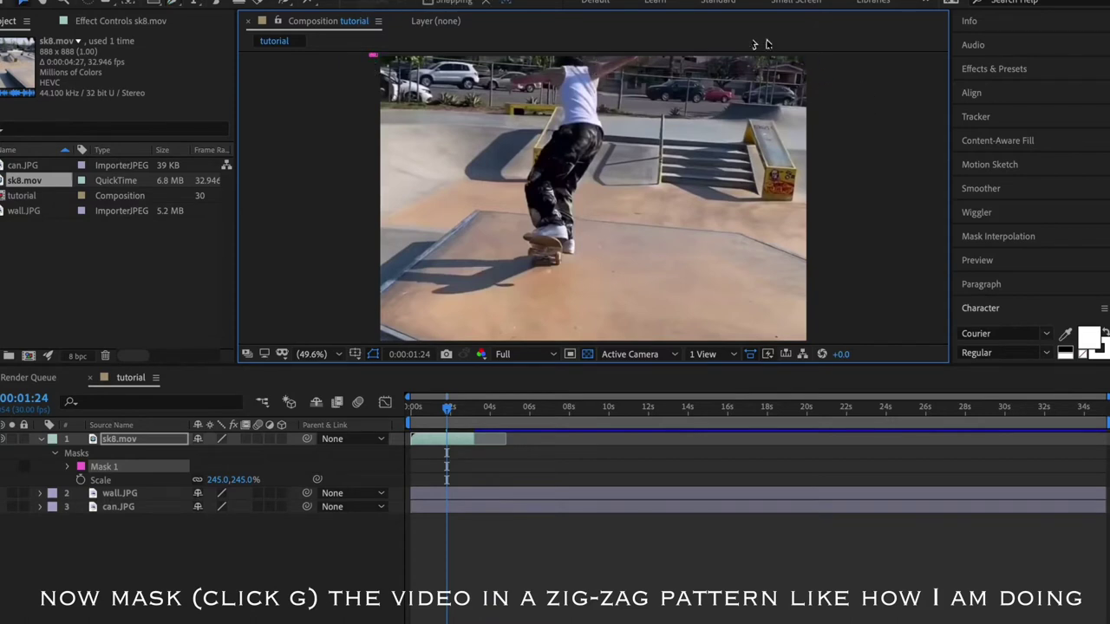
pyautogui.click(785, 56)
pyautogui.click(799, 98)
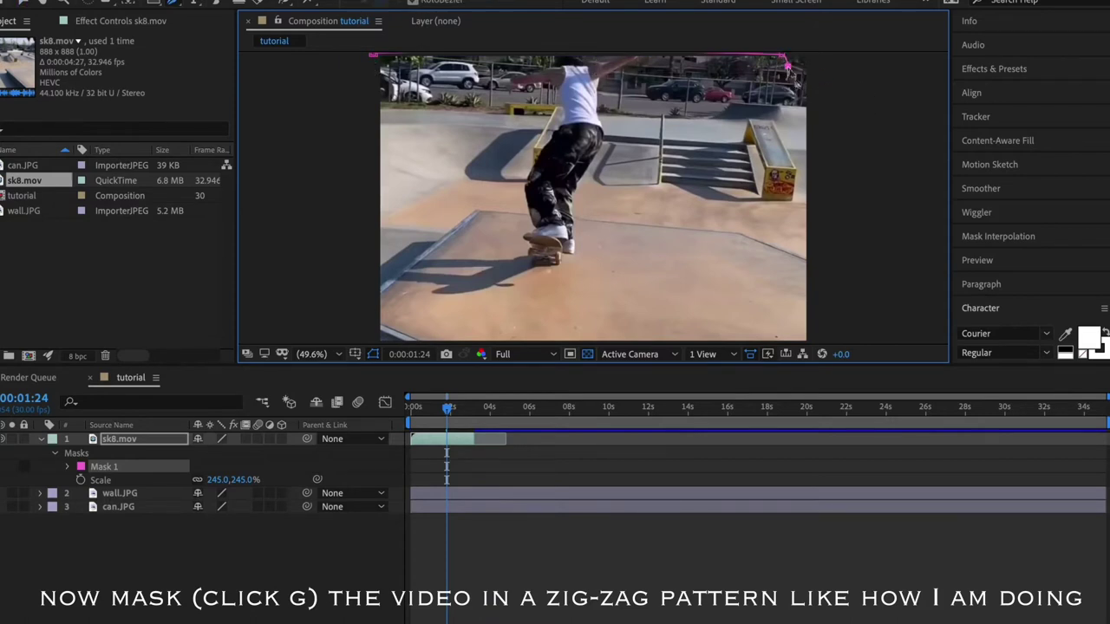
pyautogui.click(789, 129)
pyautogui.click(716, 169)
pyautogui.click(686, 193)
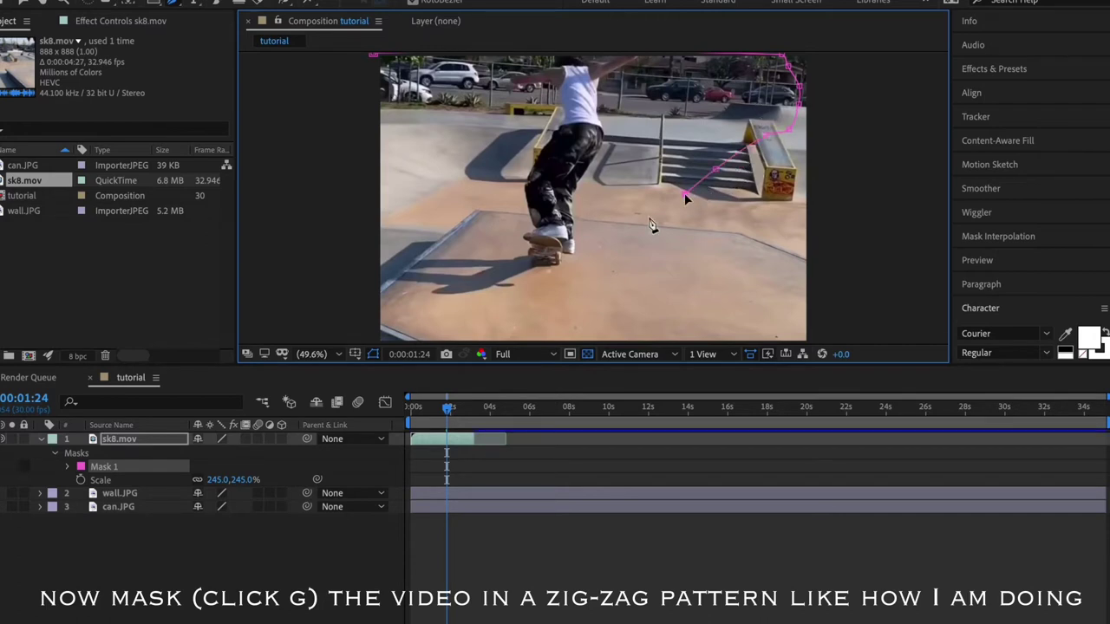
pyautogui.click(637, 223)
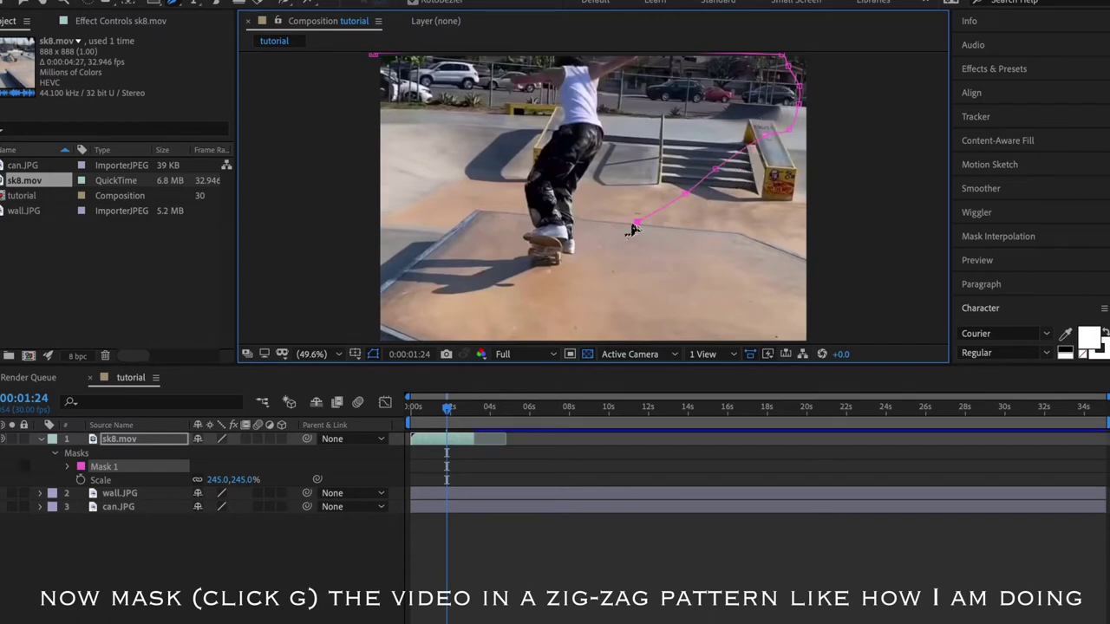
pyautogui.click(580, 278)
pyautogui.click(633, 291)
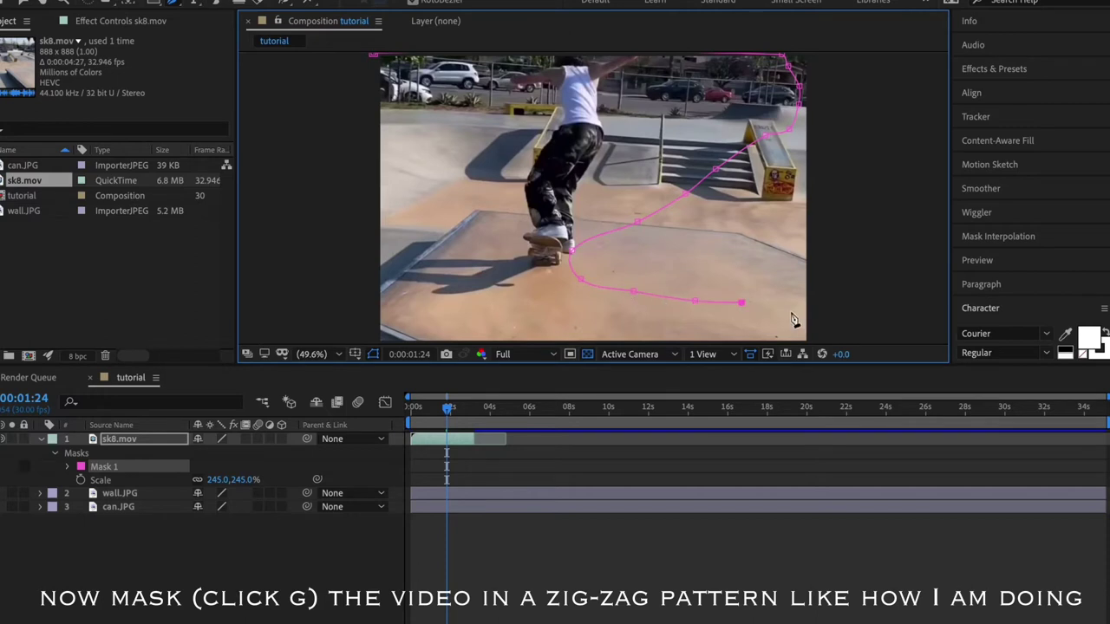
pyautogui.click(816, 338)
# Continue the mask from the lower-left corner up past the skater and close it on the first vertex.
pyautogui.click(373, 341)
pyautogui.moveTo(383, 268); pyautogui.dragTo(397, 259)
pyautogui.click(425, 244)
pyautogui.click(480, 227)
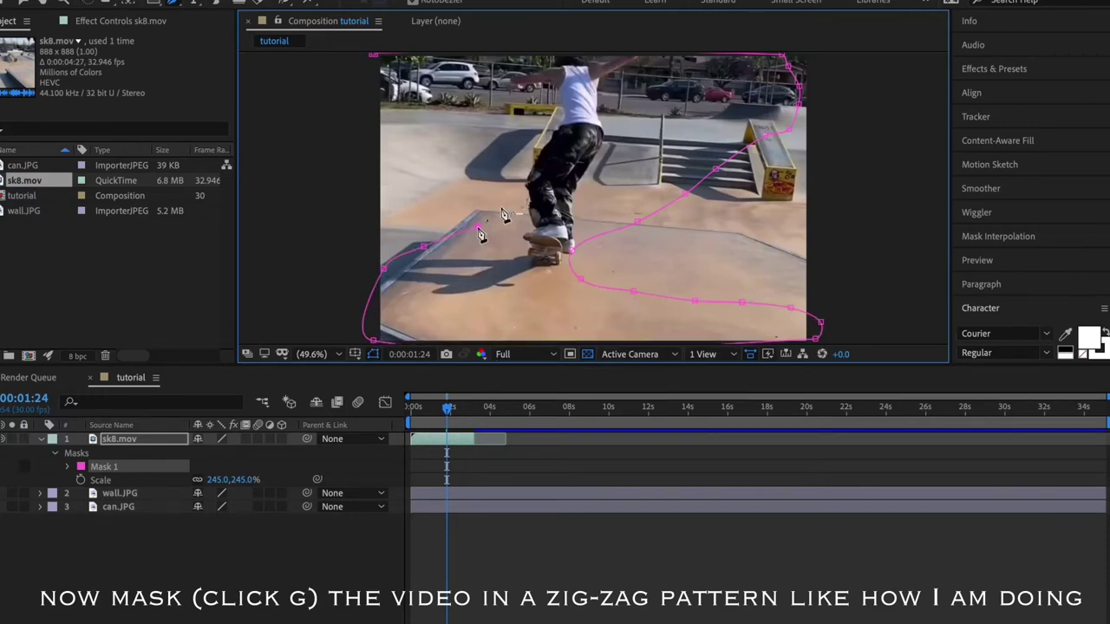
pyautogui.click(547, 154)
pyautogui.click(503, 141)
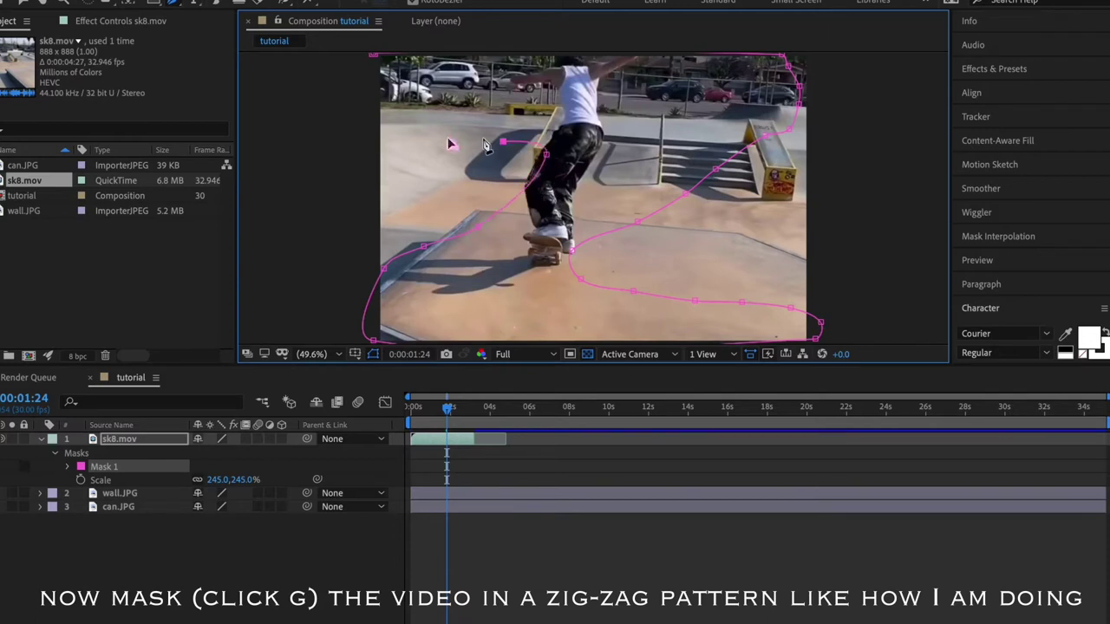
pyautogui.click(448, 137)
pyautogui.click(398, 133)
pyautogui.click(379, 106)
pyautogui.click(374, 58)
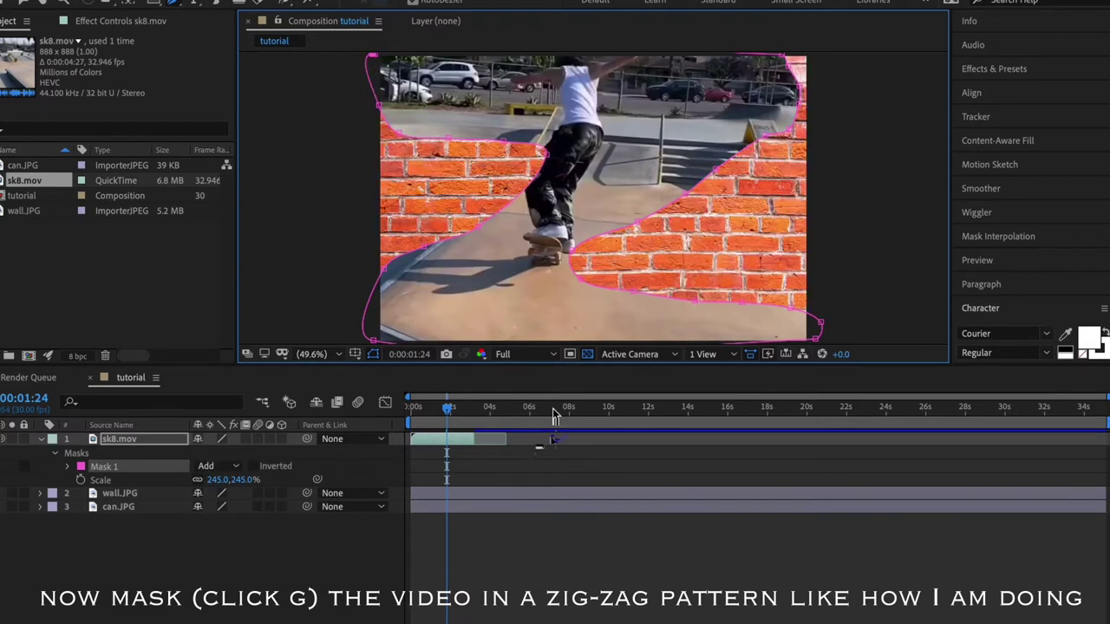
# Drag five Mask 1 vertices to smooth the right-side cutout and open the skateboard-shadow area to bricks.
pyautogui.moveTo(574, 257)
pyautogui.mouseDown()
pyautogui.moveTo(633, 296)
pyautogui.moveTo(755, 295)
pyautogui.mouseUp()
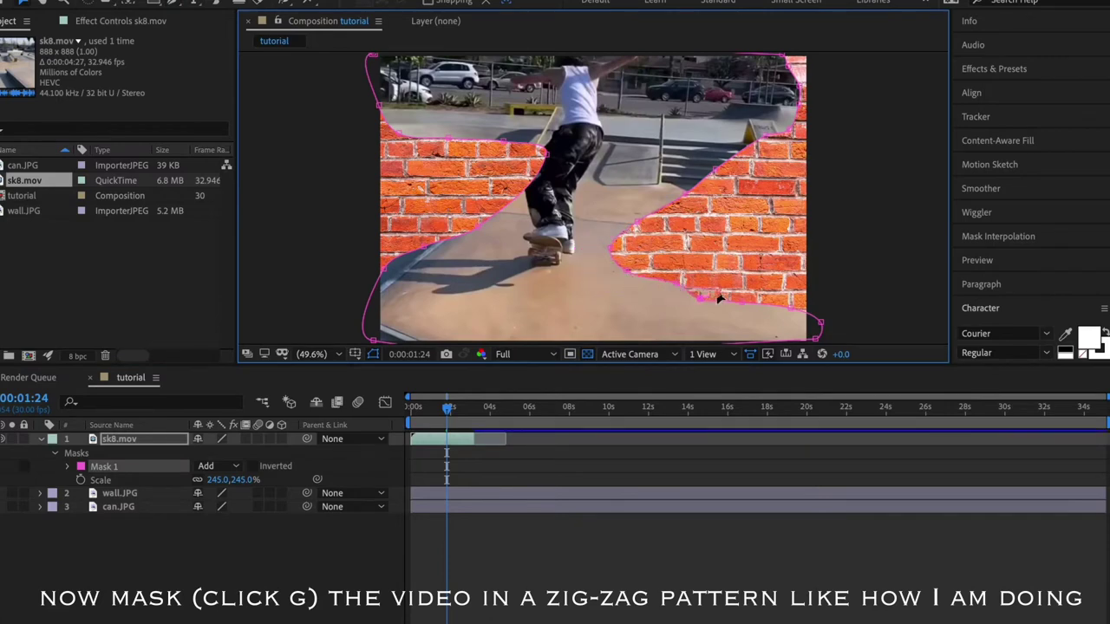
pyautogui.moveTo(626, 239); pyautogui.dragTo(672, 235)
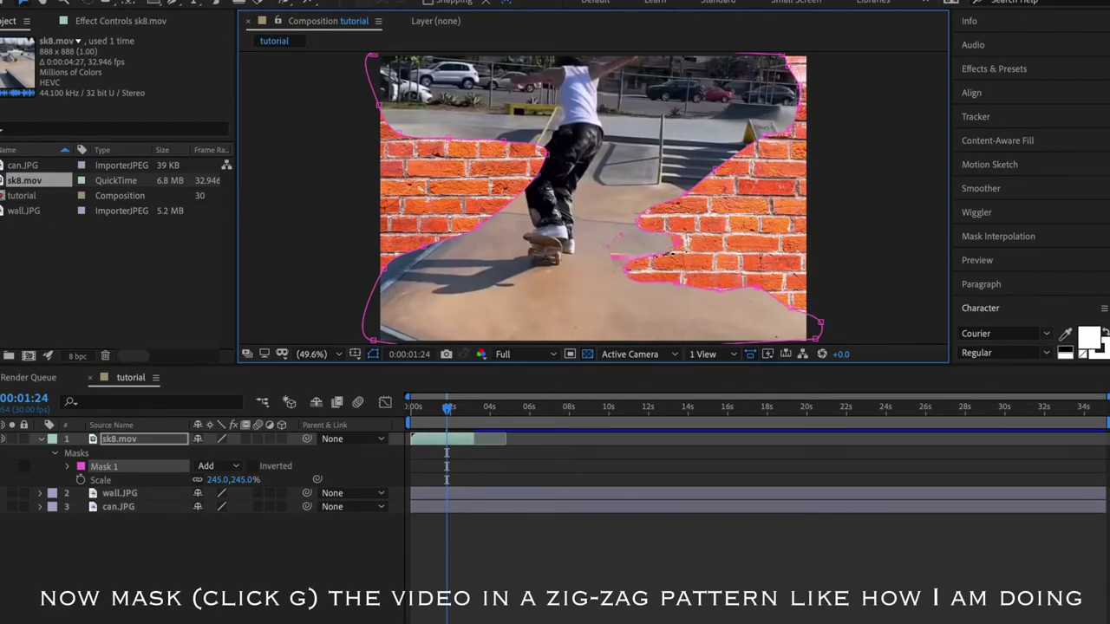
pyautogui.moveTo(626, 280); pyautogui.dragTo(759, 280)
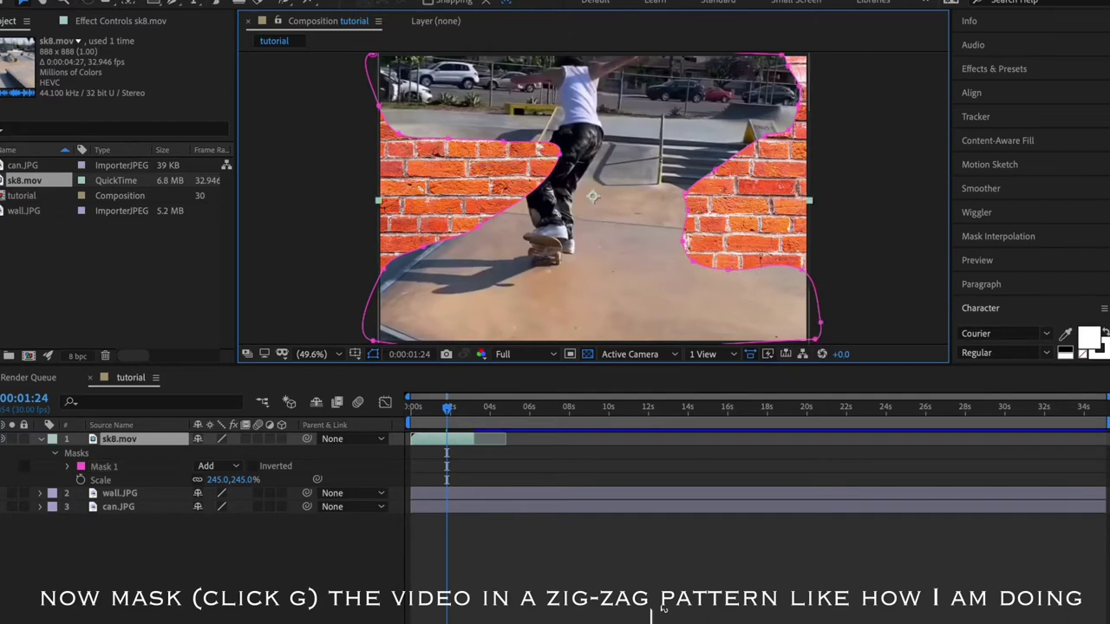
pyautogui.moveTo(686, 217); pyautogui.dragTo(667, 219)
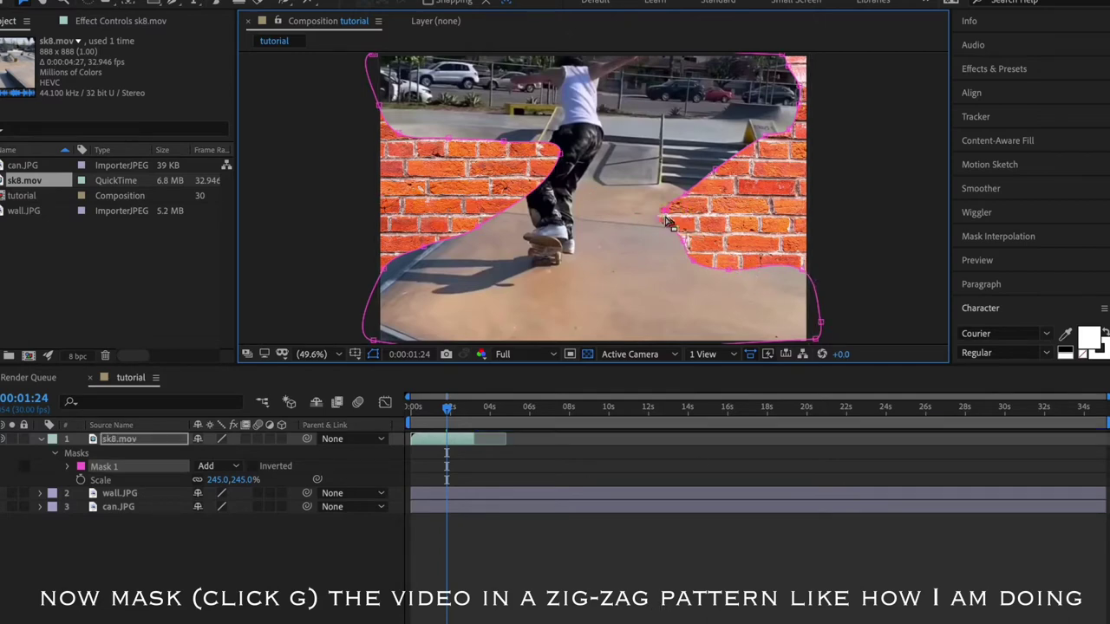
pyautogui.moveTo(401, 276)
pyautogui.mouseDown()
pyautogui.moveTo(390, 325)
pyautogui.moveTo(443, 262)
pyautogui.mouseUp()
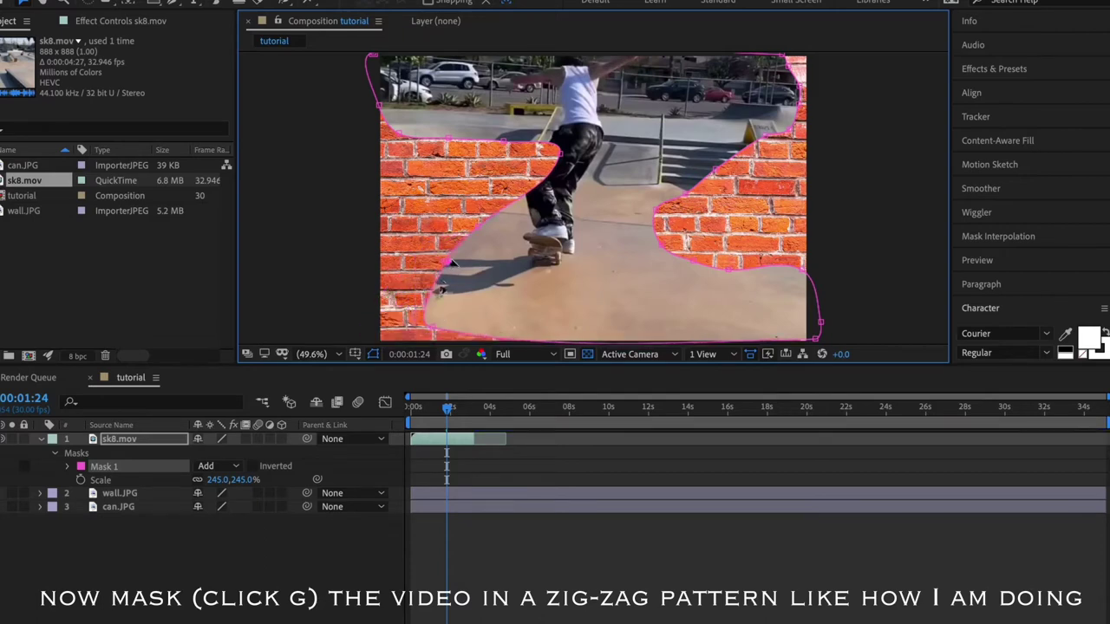
# Spread the bricks along the lower-left edge, then scrub Mask Feather to 55.0,55.0 pixels and preview.
pyautogui.moveTo(449, 261); pyautogui.dragTo(468, 333)
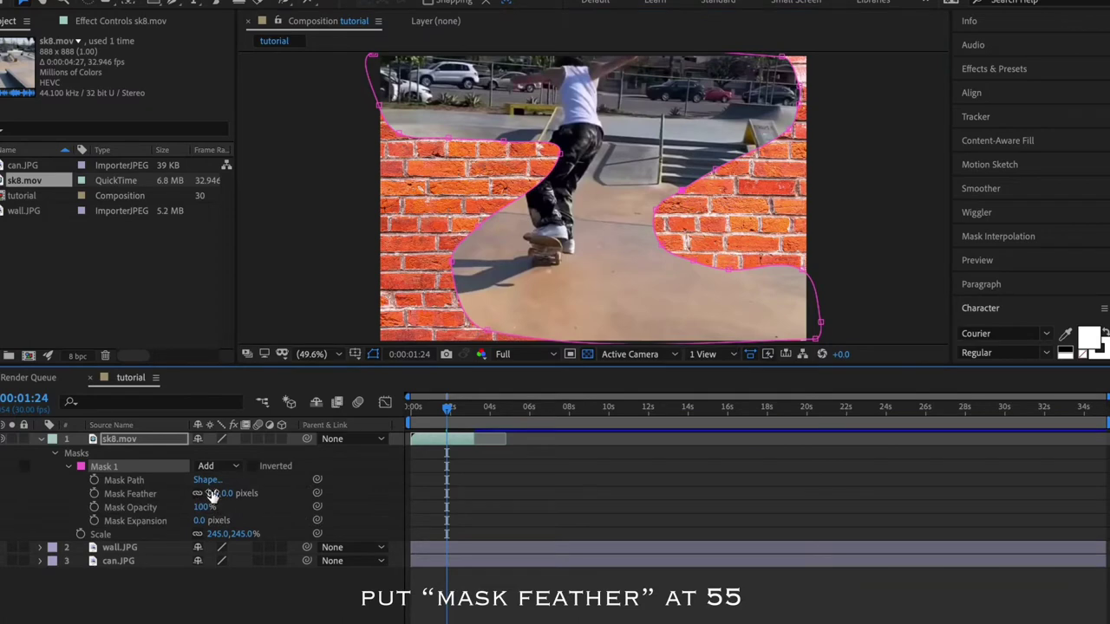
pyautogui.moveTo(217, 493); pyautogui.dragTo(258, 500)
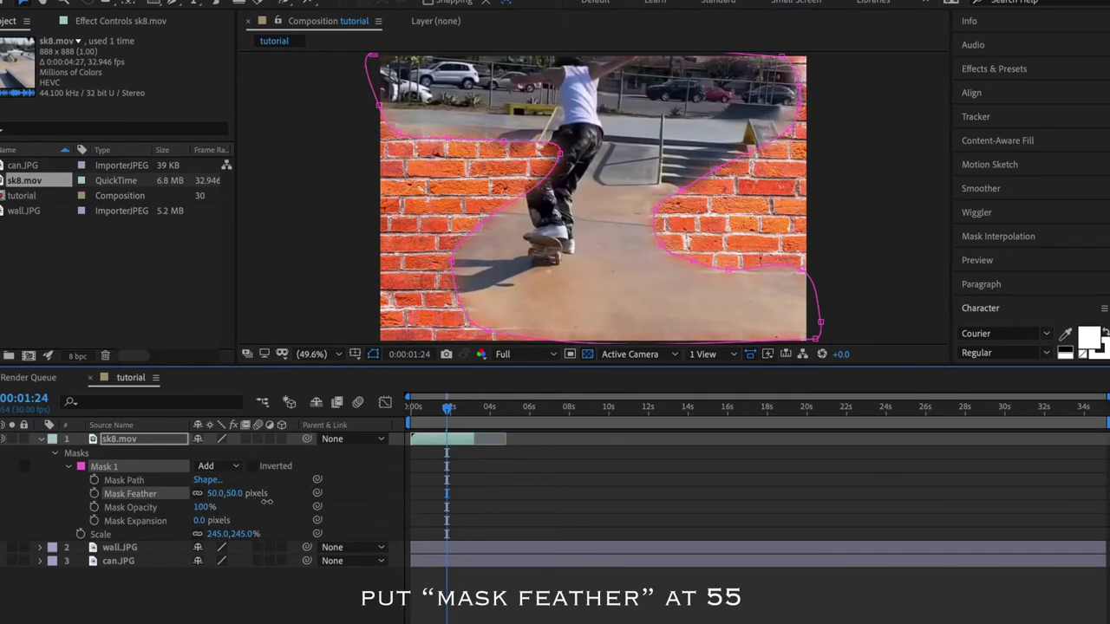
pyautogui.moveTo(236, 493); pyautogui.dragTo(243, 493)
pyautogui.click(490, 482)
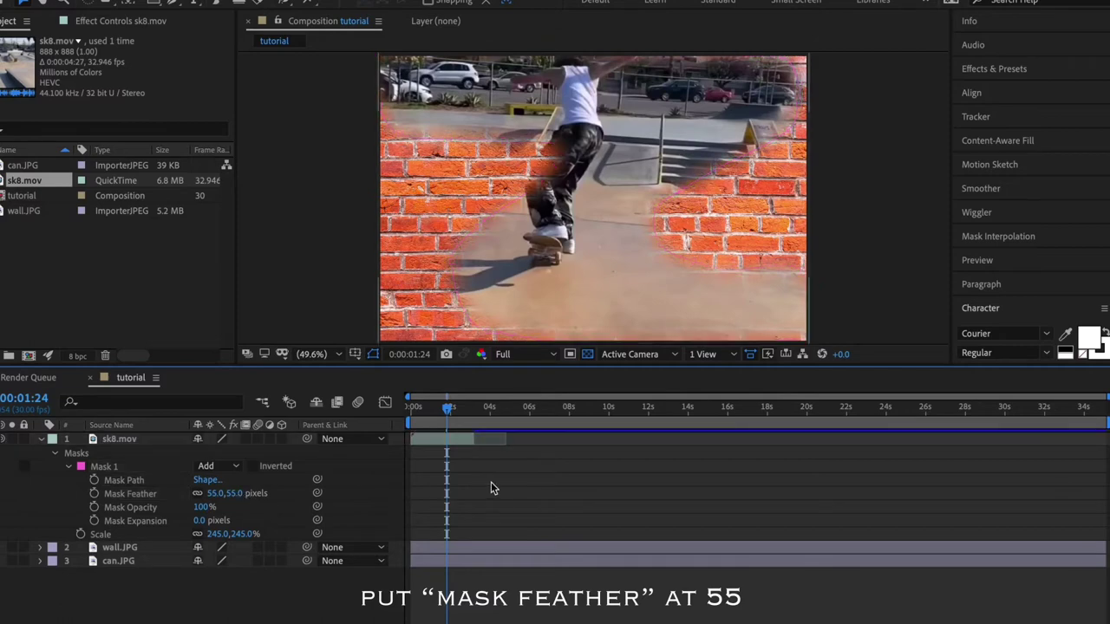
pyautogui.click(436, 439)
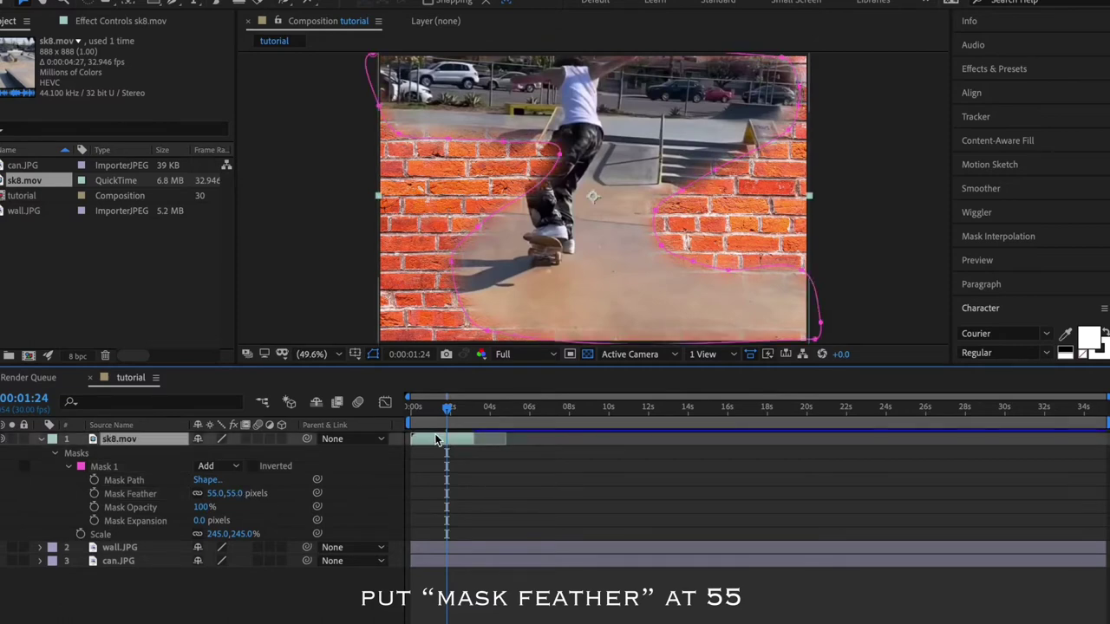
pyautogui.press('space')
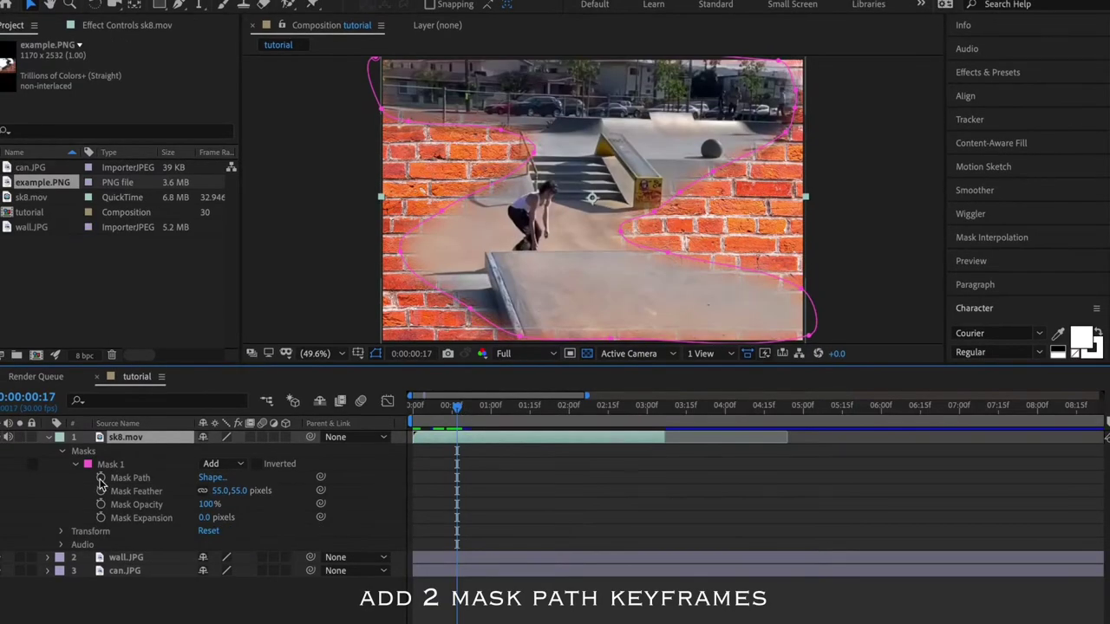
# Key Mask Path at 0:00:00:17 and 0:00:01:04, then pull the mask inward at 0:17.
pyautogui.click(101, 478)
pyautogui.click(501, 404)
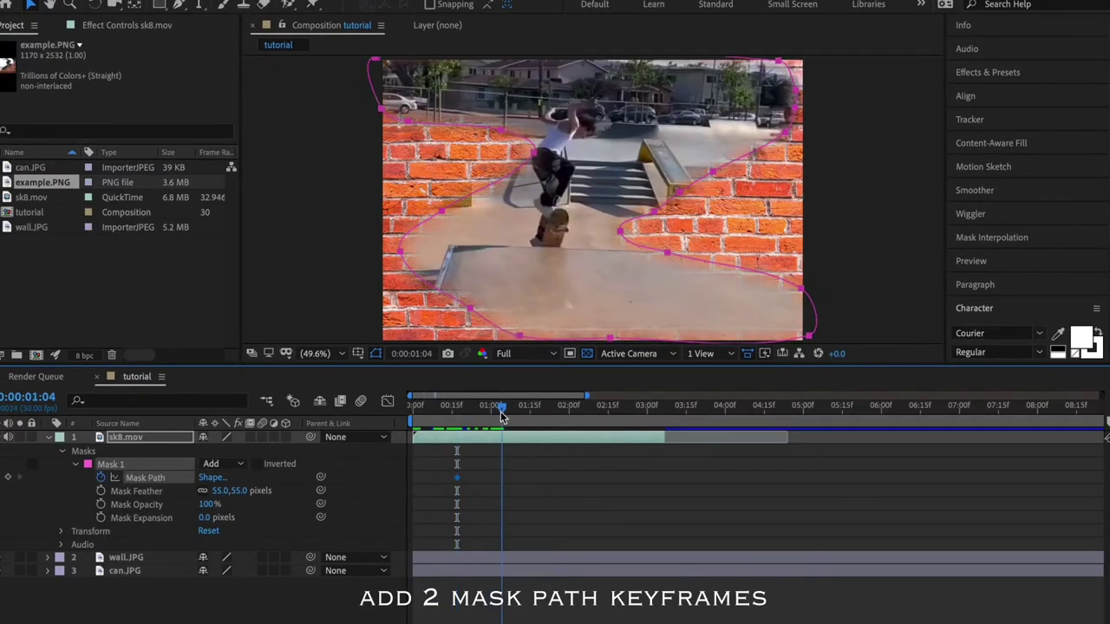
pyautogui.click(3, 478)
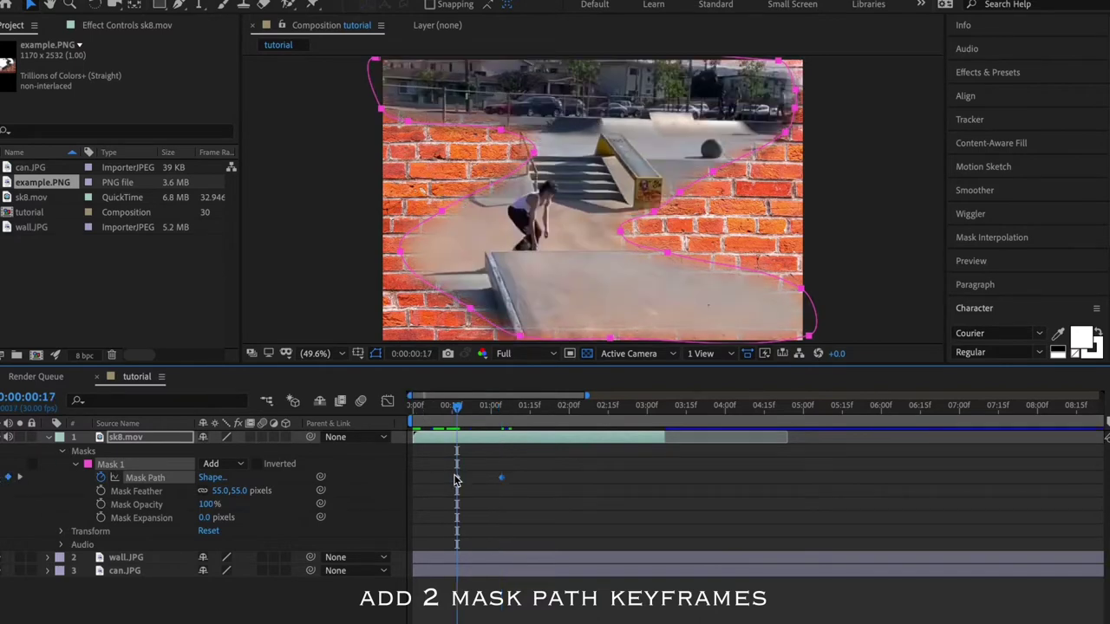
pyautogui.click(484, 439)
pyautogui.click(746, 309)
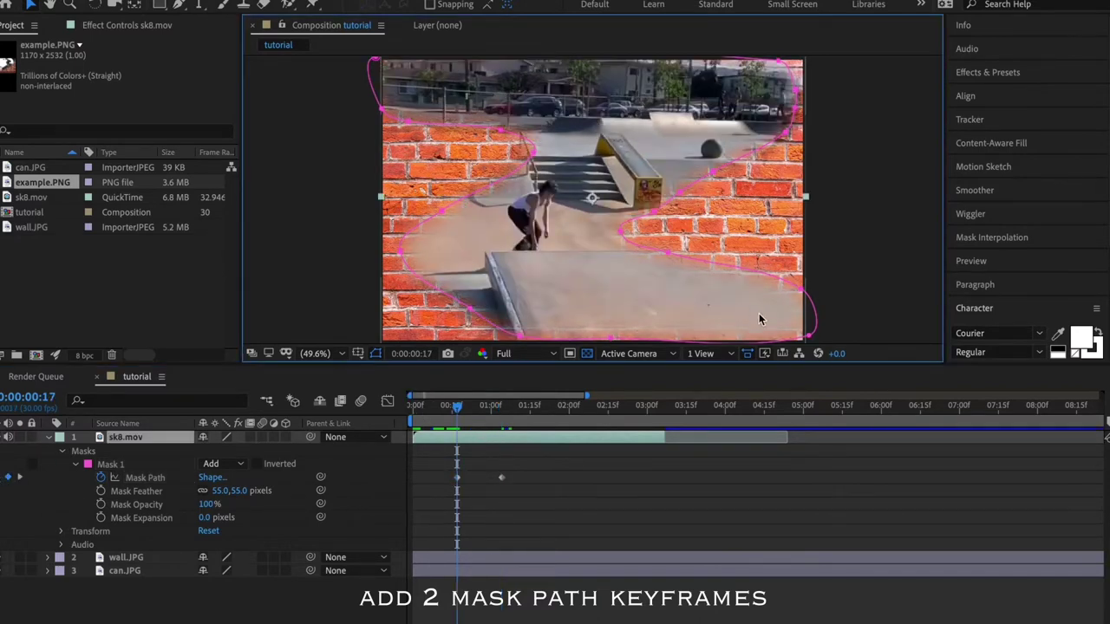
pyautogui.moveTo(691, 195)
pyautogui.mouseDown()
pyautogui.moveTo(497, 295)
pyautogui.moveTo(529, 173)
pyautogui.mouseUp()
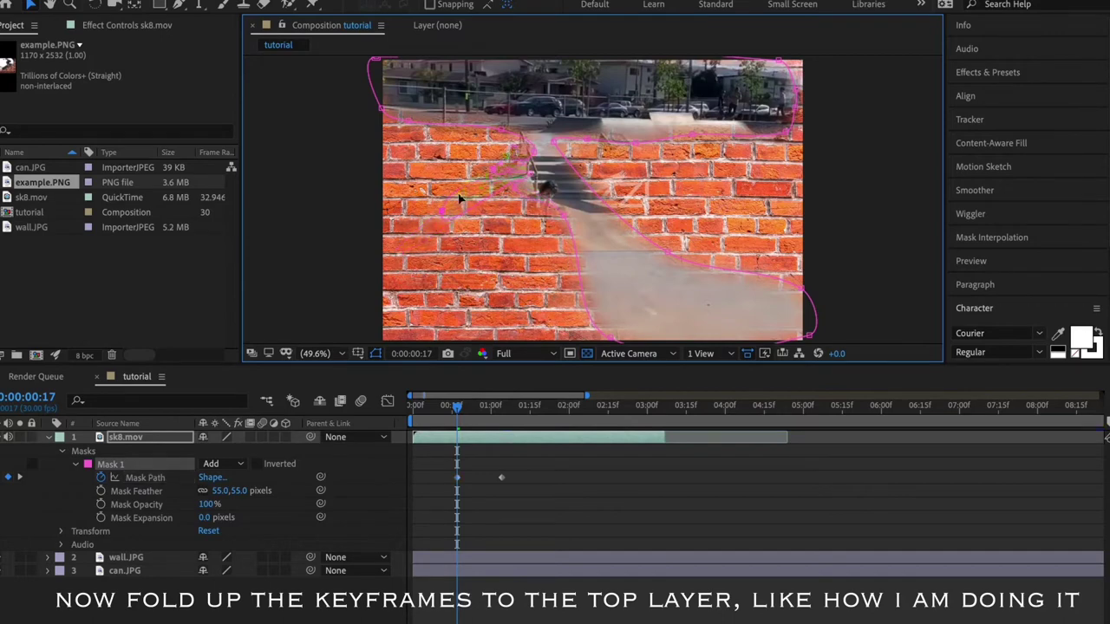
# At 0:17, drag the mask's lower points up so only a thin top strip of video remains.
pyautogui.click(621, 344)
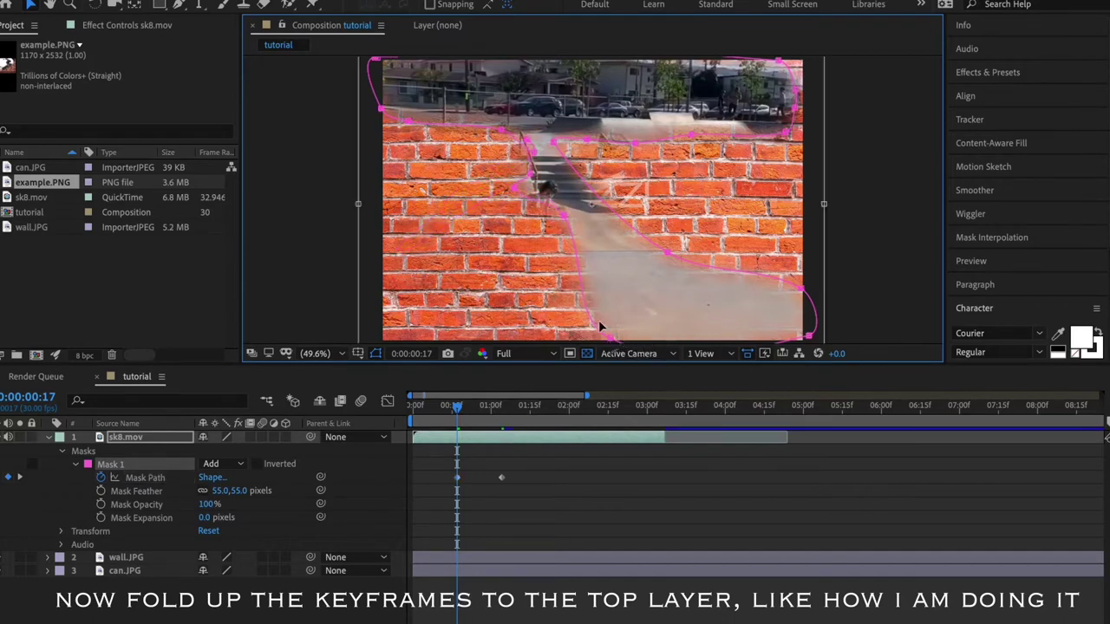
pyautogui.moveTo(598, 320); pyautogui.dragTo(669, 319)
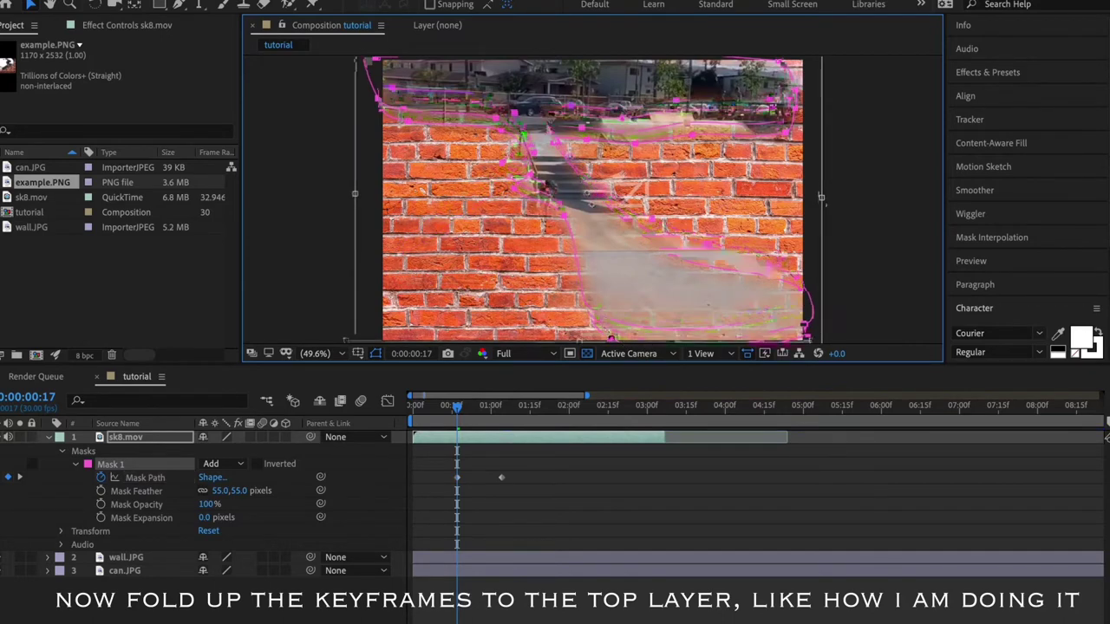
pyautogui.click(792, 268)
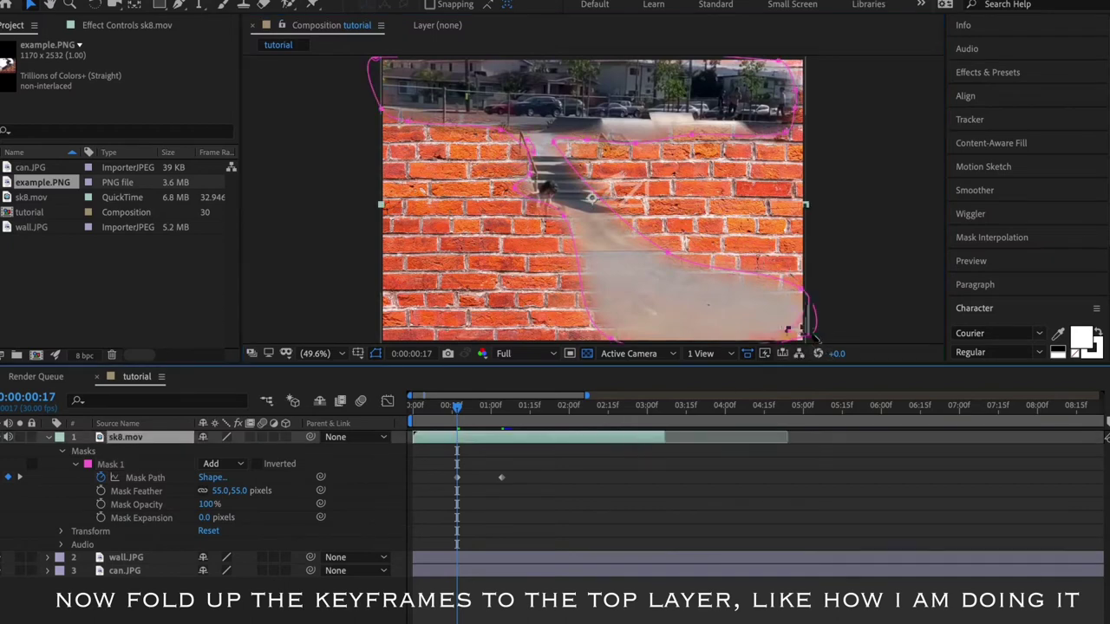
pyautogui.moveTo(808, 334); pyautogui.dragTo(806, 283)
pyautogui.moveTo(611, 338)
pyautogui.mouseDown()
pyautogui.moveTo(598, 295)
pyautogui.moveTo(611, 204)
pyautogui.mouseUp()
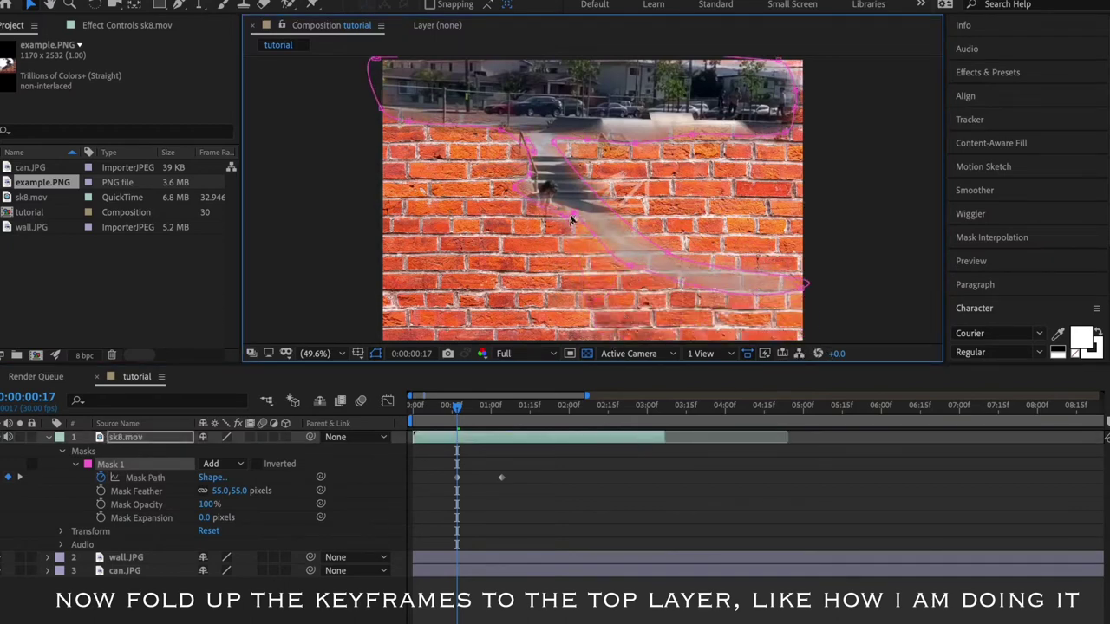
pyautogui.moveTo(799, 290)
pyautogui.mouseDown()
pyautogui.moveTo(611, 253)
pyautogui.moveTo(574, 212)
pyautogui.mouseUp()
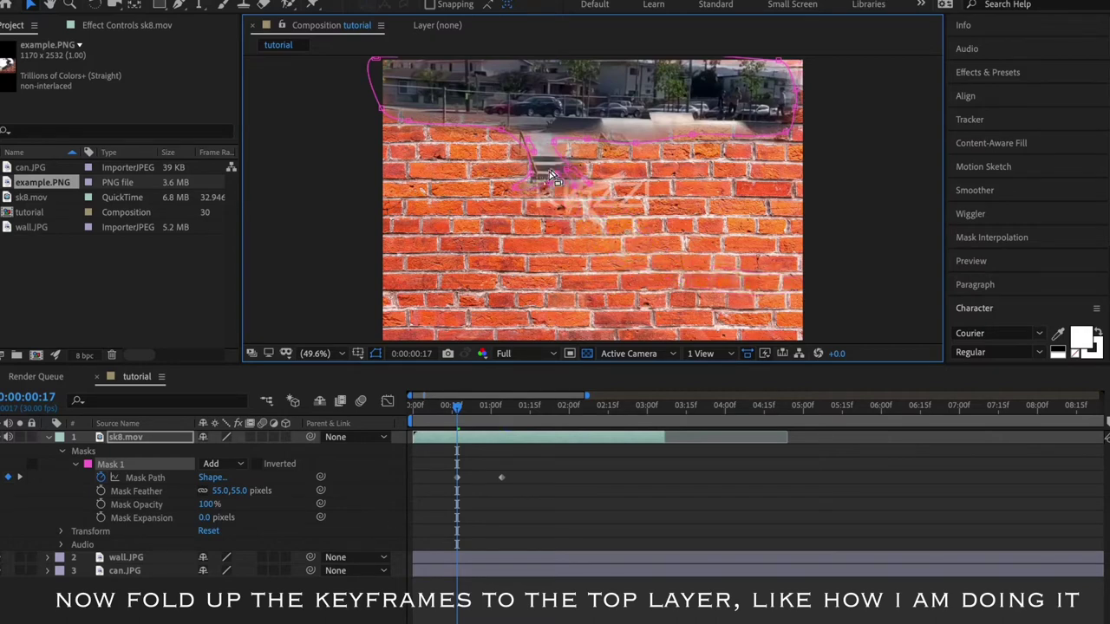
pyautogui.moveTo(574, 213); pyautogui.dragTo(541, 145)
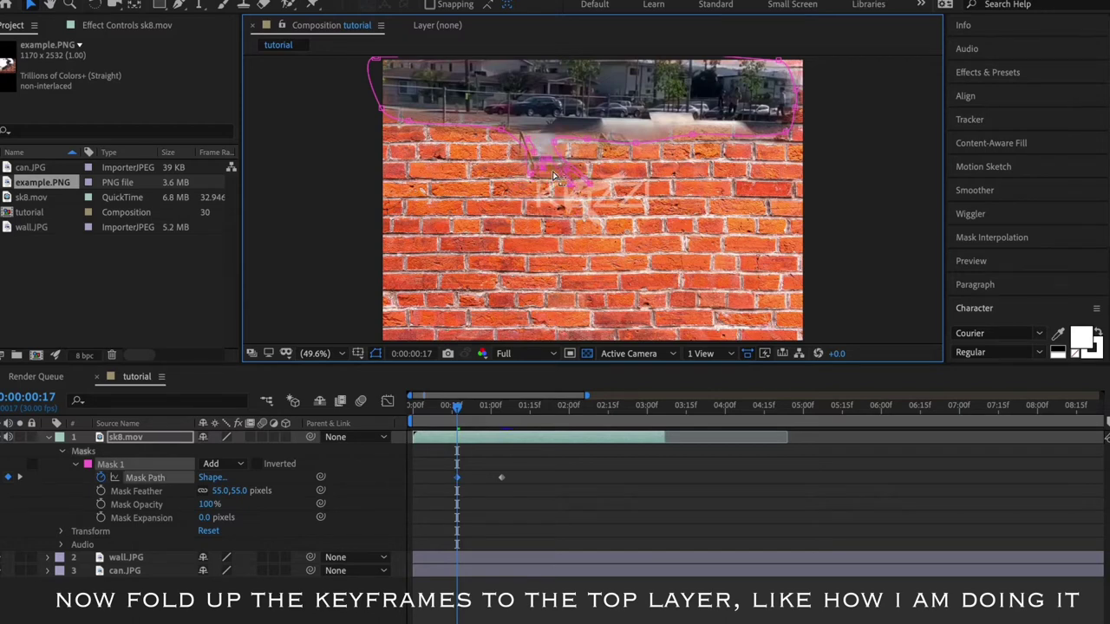
# Show sk8.mov's Position and set Position keyframes at 0:00 and 0:00:00:17.
pyautogui.click(451, 440)
pyautogui.press('p')
pyautogui.press('Home')
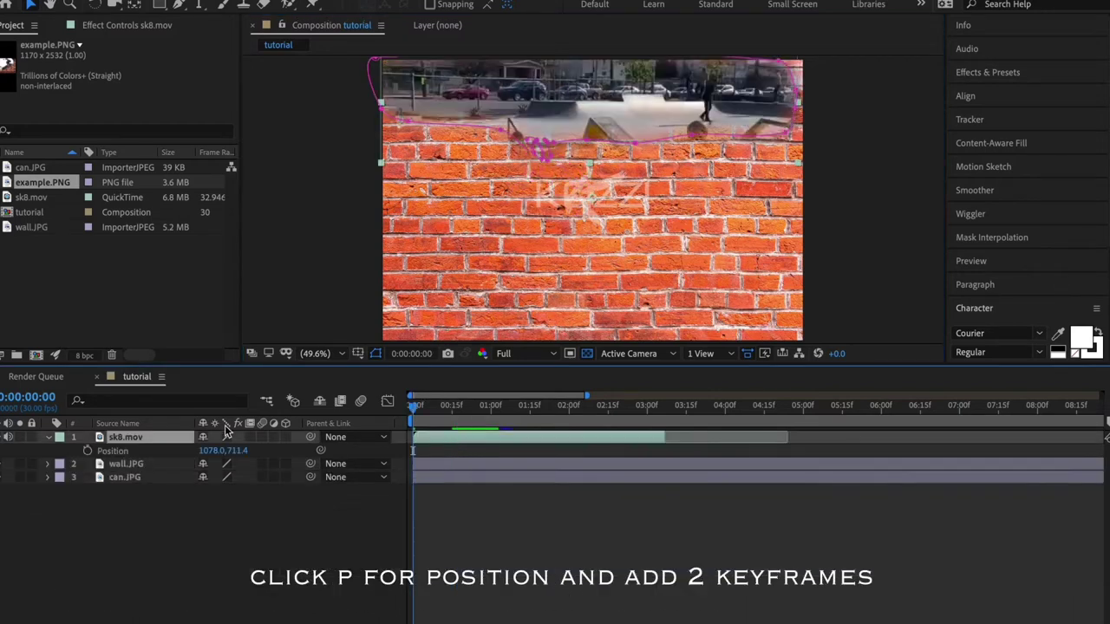
pyautogui.click(88, 451)
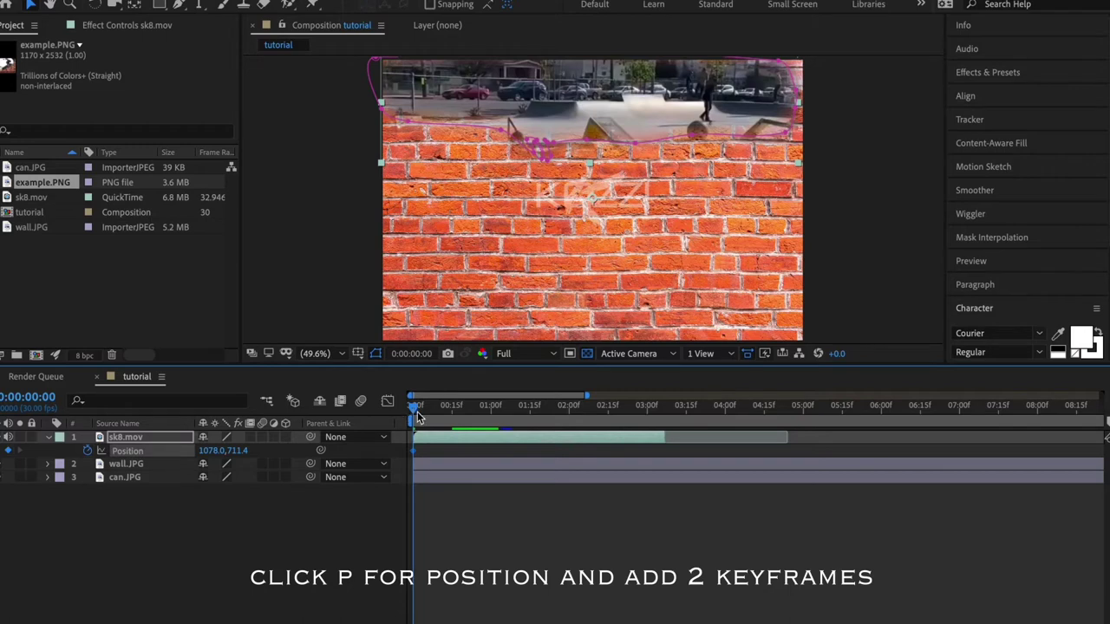
pyautogui.moveTo(417, 417); pyautogui.dragTo(454, 407)
pyautogui.press('u')
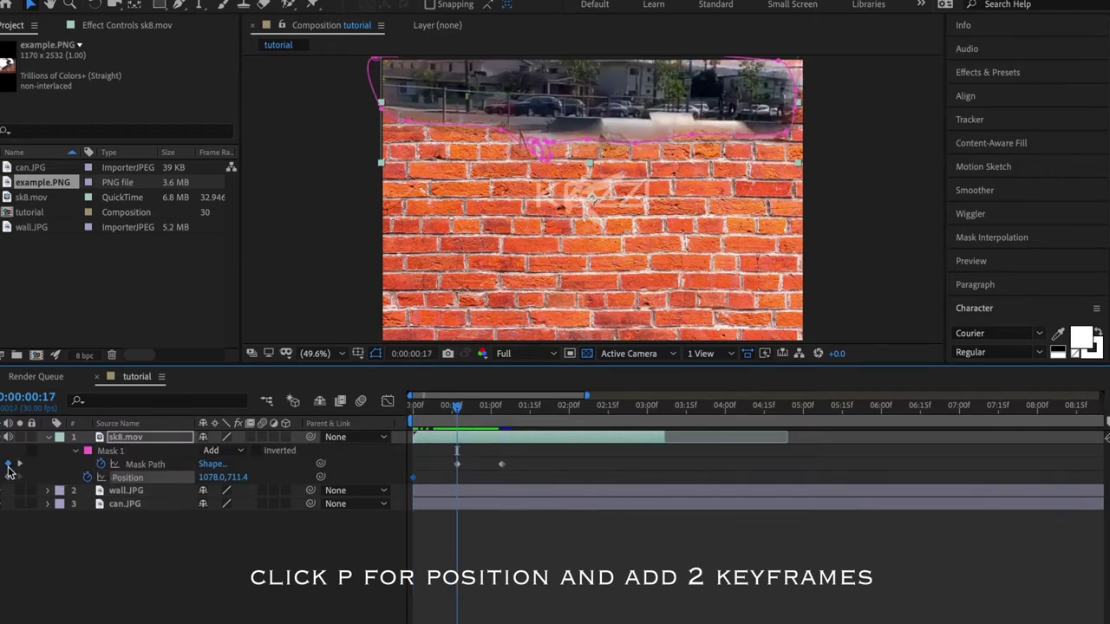
pyautogui.click(8, 480)
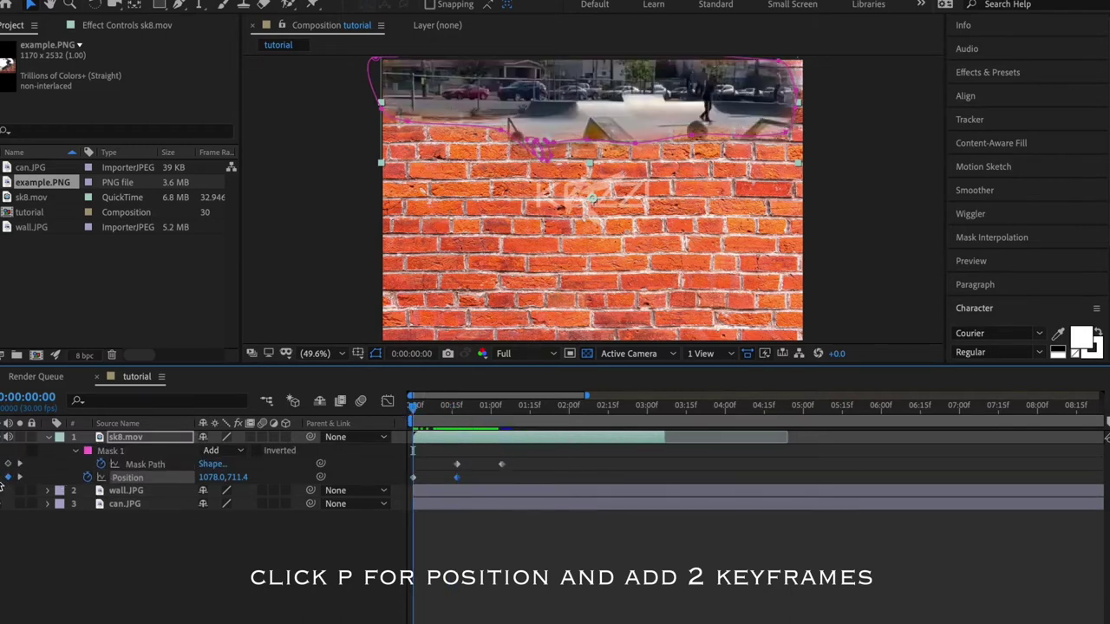
# On the first keyframe, slide the video left to -729.0,711.4, nearly off the frame.
pyautogui.moveTo(210, 477); pyautogui.dragTo(141, 466)
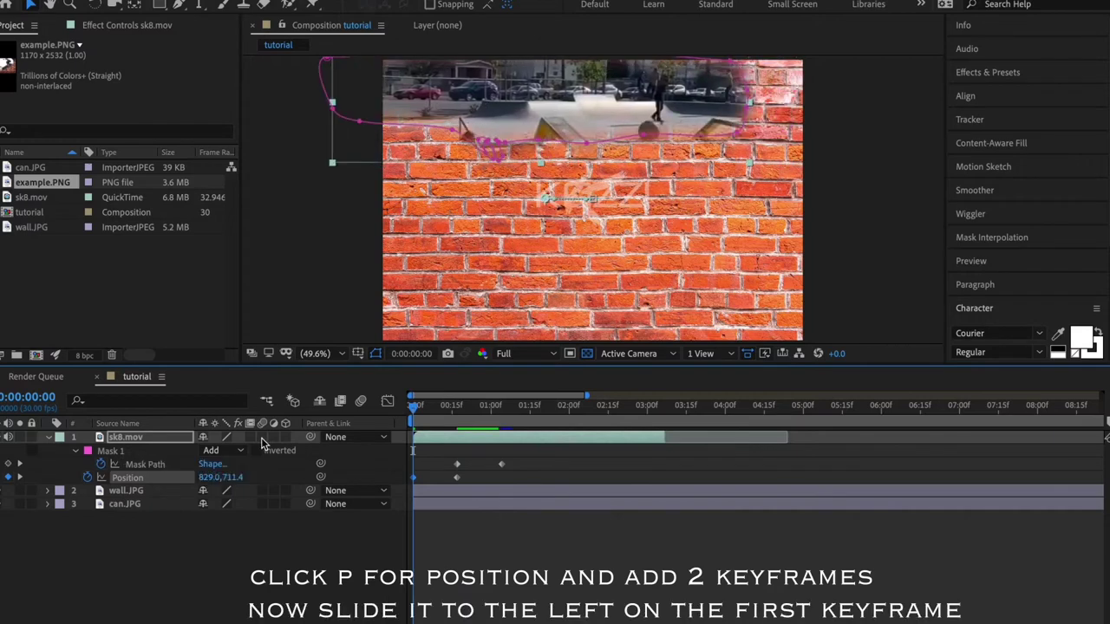
pyautogui.moveTo(211, 476)
pyautogui.mouseDown()
pyautogui.moveTo(53, 477)
pyautogui.moveTo(88, 477)
pyautogui.mouseUp()
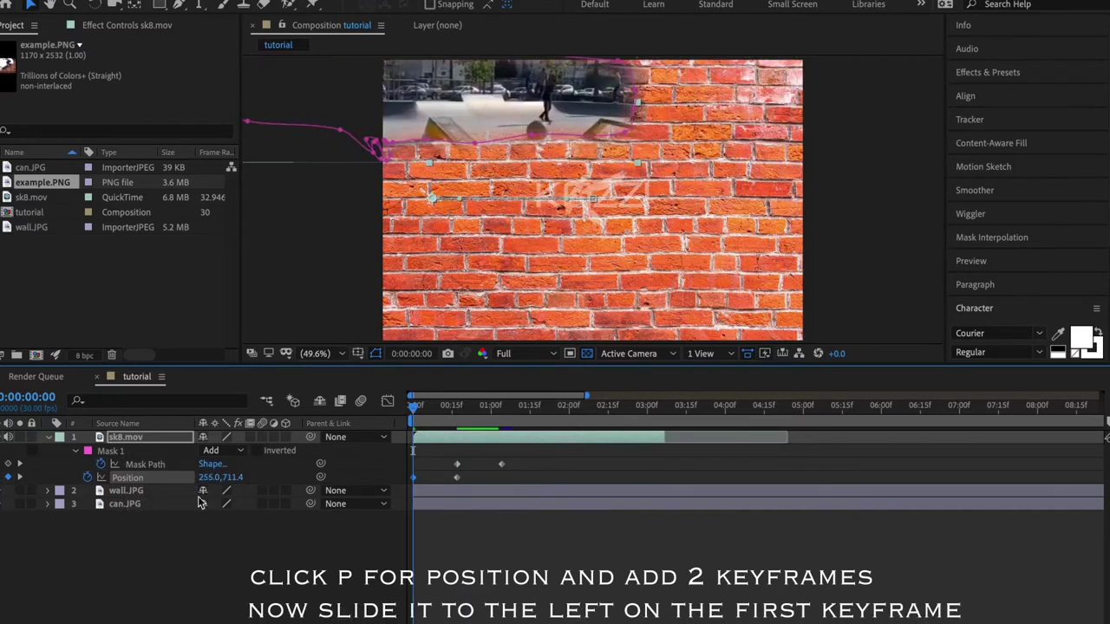
pyautogui.moveTo(211, 476)
pyautogui.mouseDown()
pyautogui.moveTo(173, 477)
pyautogui.moveTo(187, 477)
pyautogui.mouseUp()
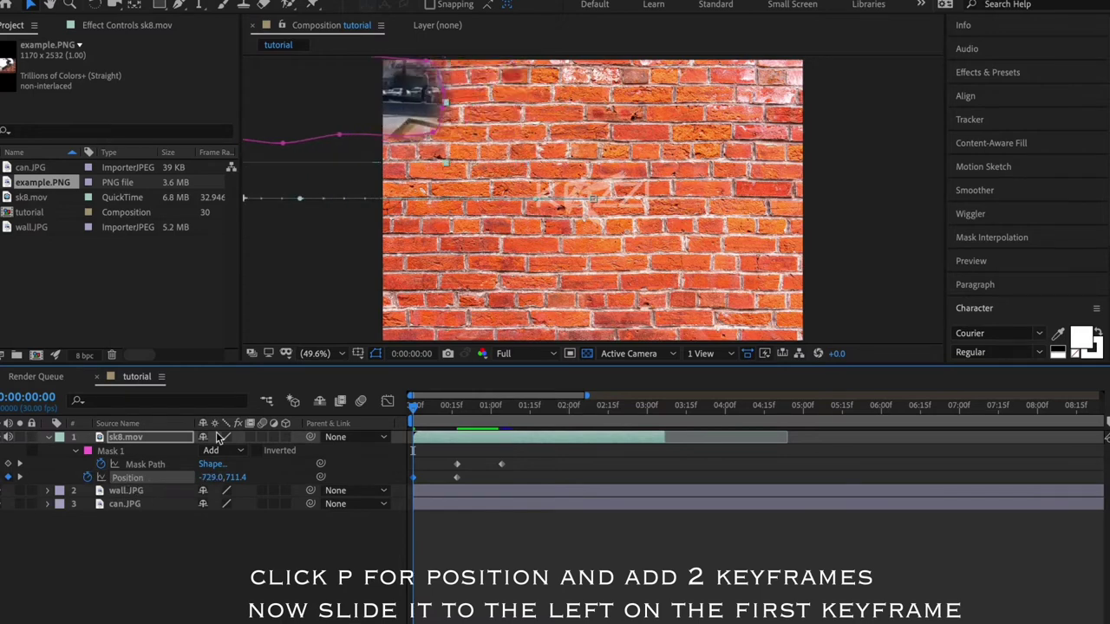
pyautogui.click(388, 401)
# Easy Ease the Position keyframes, drag the influence so speed spikes at the start, and preview.
pyautogui.press('F9')
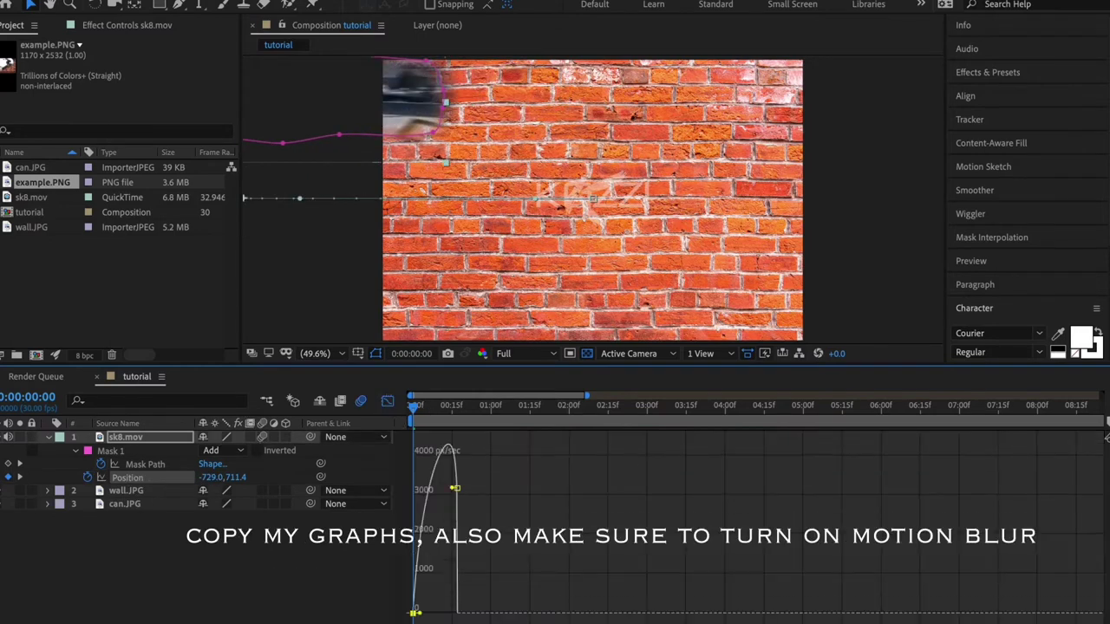
pyautogui.moveTo(454, 607)
pyautogui.mouseDown()
pyautogui.moveTo(459, 492)
pyautogui.moveTo(454, 613)
pyautogui.moveTo(409, 607)
pyautogui.moveTo(415, 614)
pyautogui.mouseUp()
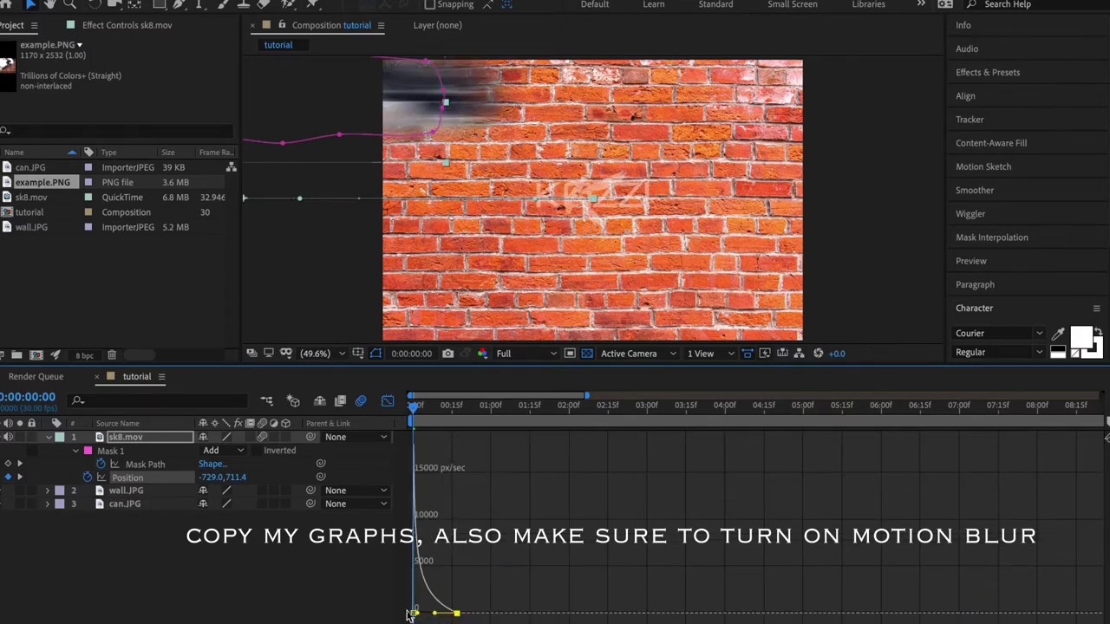
pyautogui.press('space')
pyautogui.press('space')
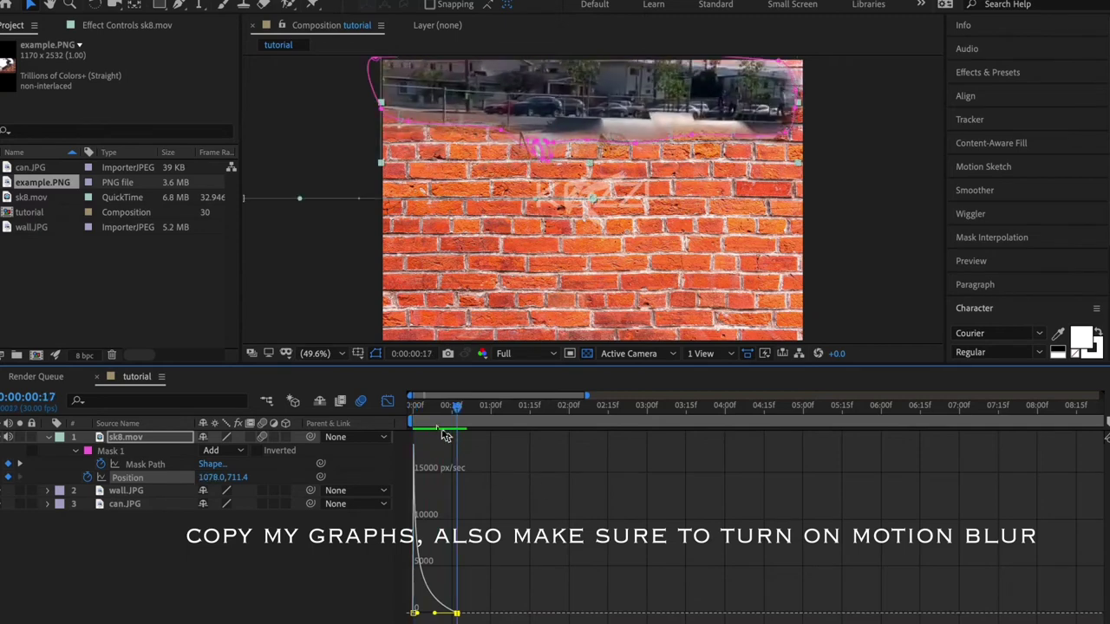
pyautogui.click(387, 402)
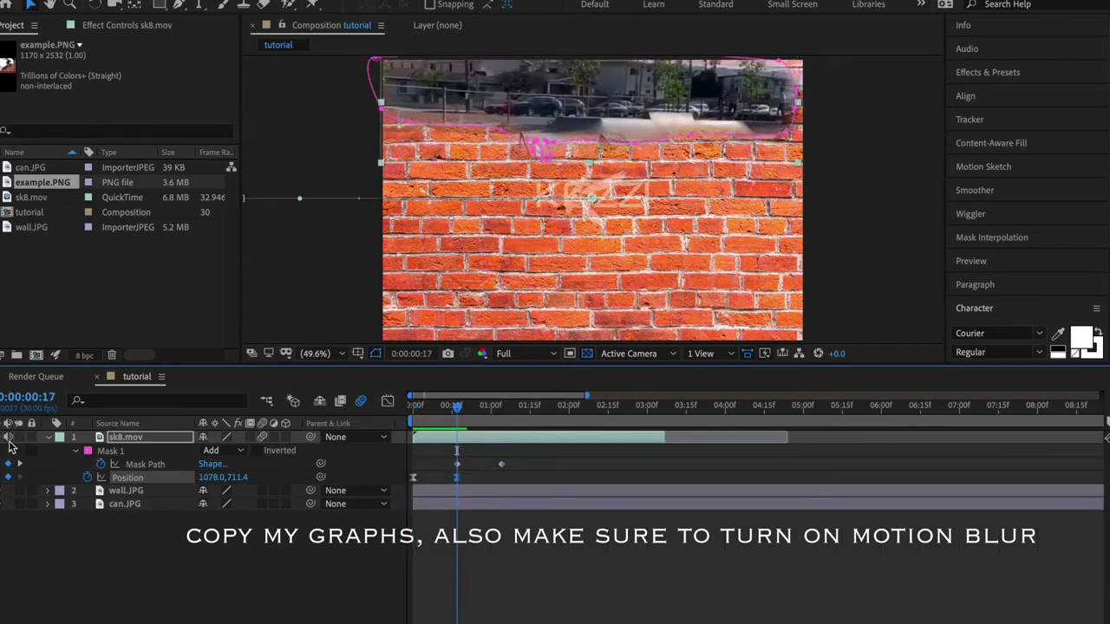
pyautogui.click(467, 510)
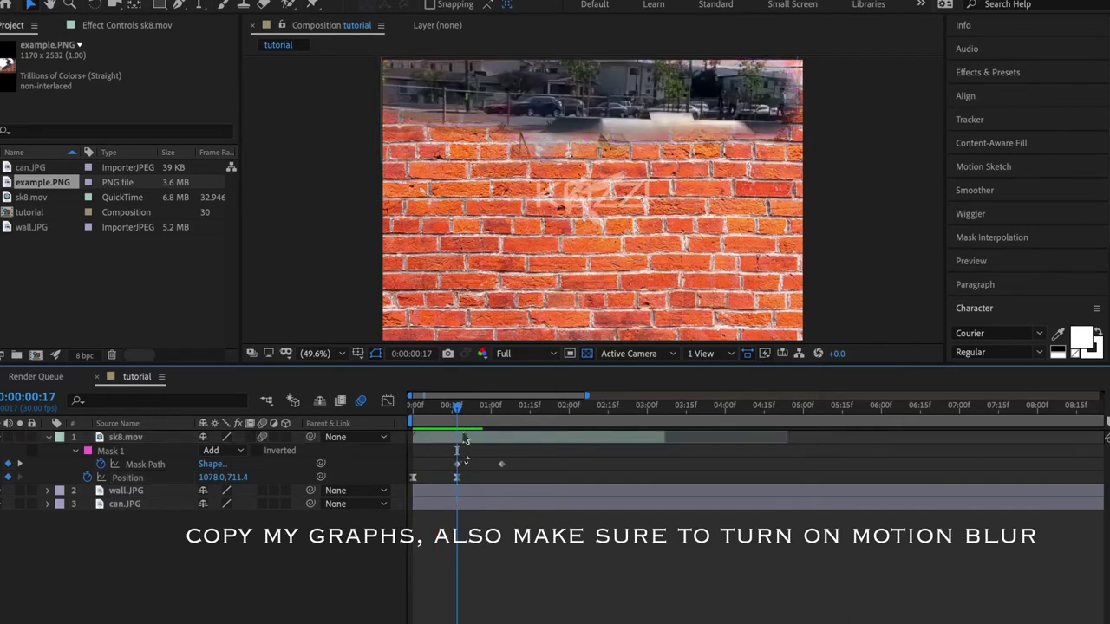
pyautogui.moveTo(462, 416); pyautogui.dragTo(542, 450)
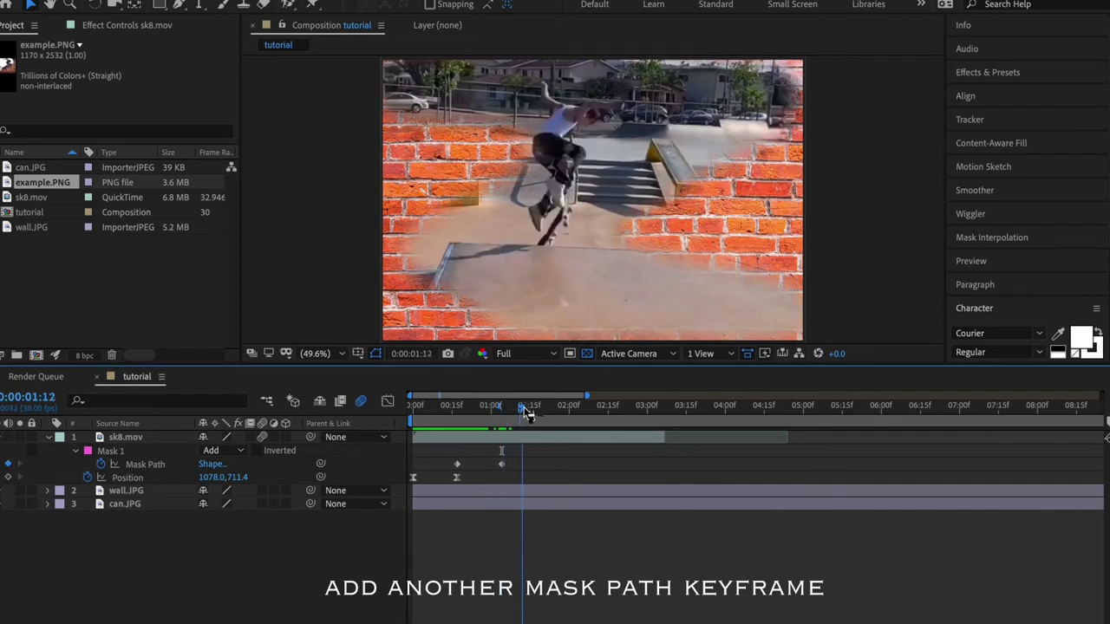
# Add a Mask Path keyframe at 1:20 and fold the 1:04 mask's bottom points up diagonally.
pyautogui.click(9, 465)
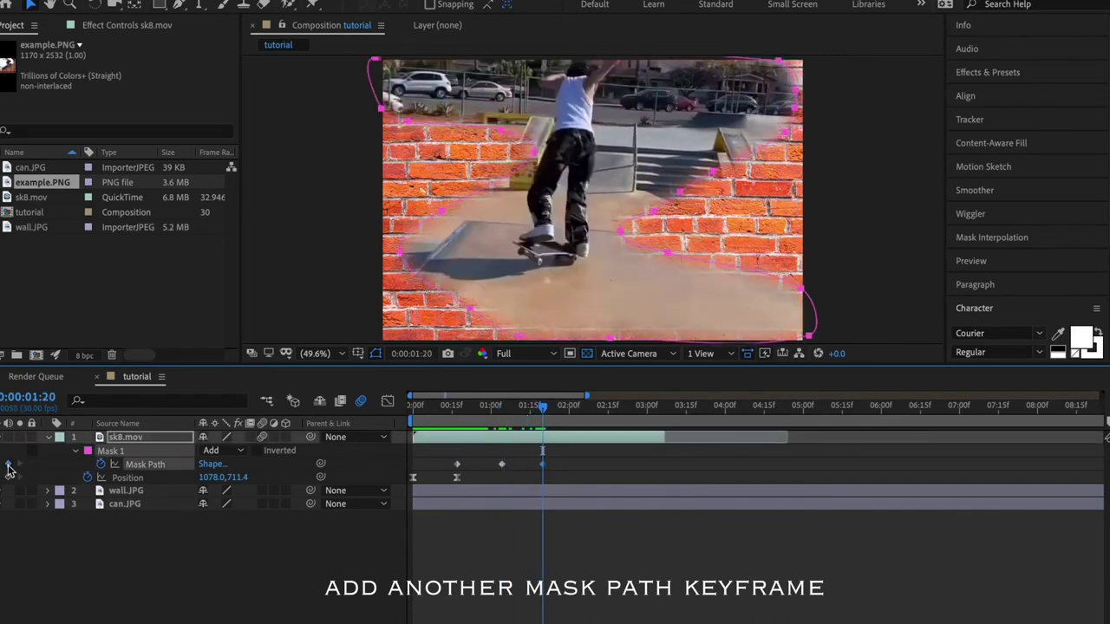
pyautogui.click(3, 465)
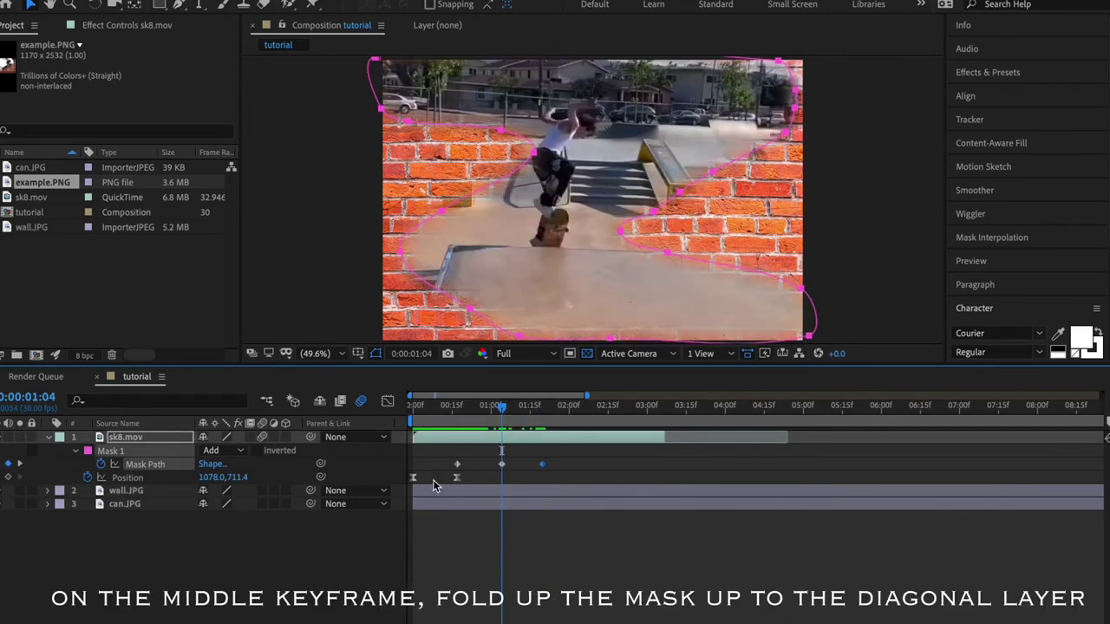
pyautogui.click(500, 465)
pyautogui.click(625, 330)
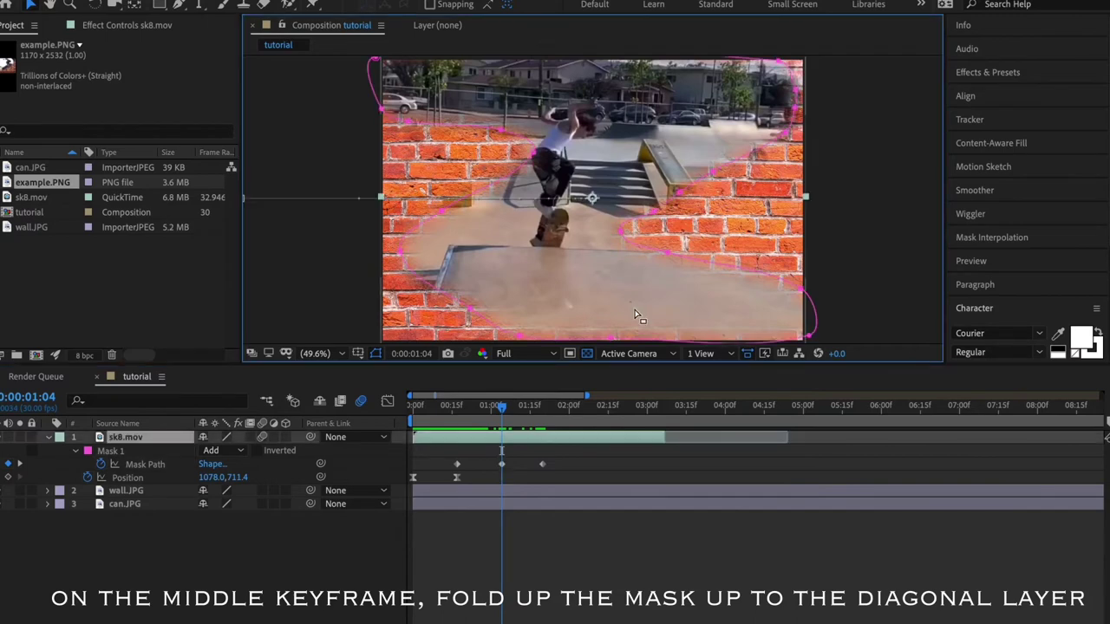
pyautogui.moveTo(612, 341); pyautogui.dragTo(532, 247)
pyautogui.moveTo(808, 336); pyautogui.dragTo(595, 248)
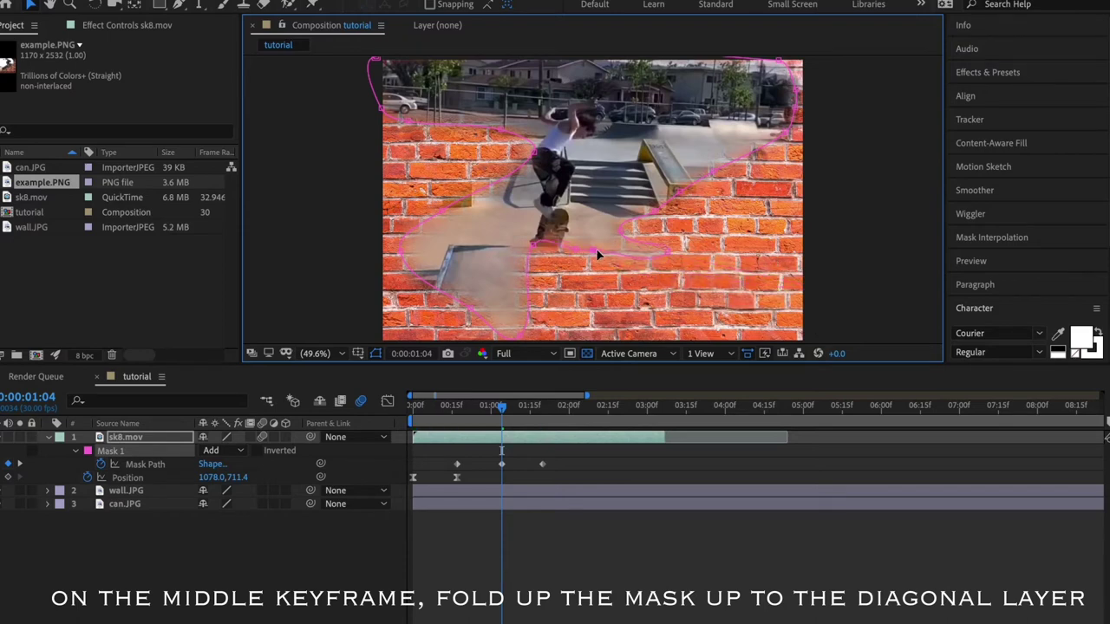
pyautogui.moveTo(508, 323)
pyautogui.mouseDown()
pyautogui.moveTo(489, 270)
pyautogui.moveTo(555, 283)
pyautogui.mouseUp()
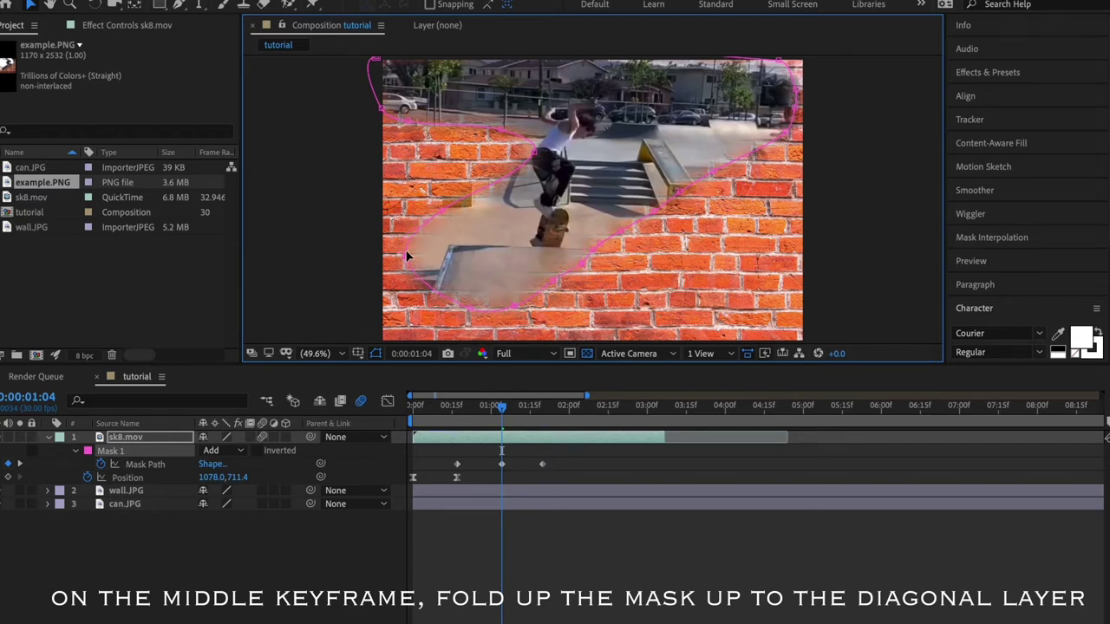
pyautogui.moveTo(513, 414)
pyautogui.mouseDown()
pyautogui.moveTo(469, 418)
pyautogui.moveTo(544, 418)
pyautogui.mouseUp()
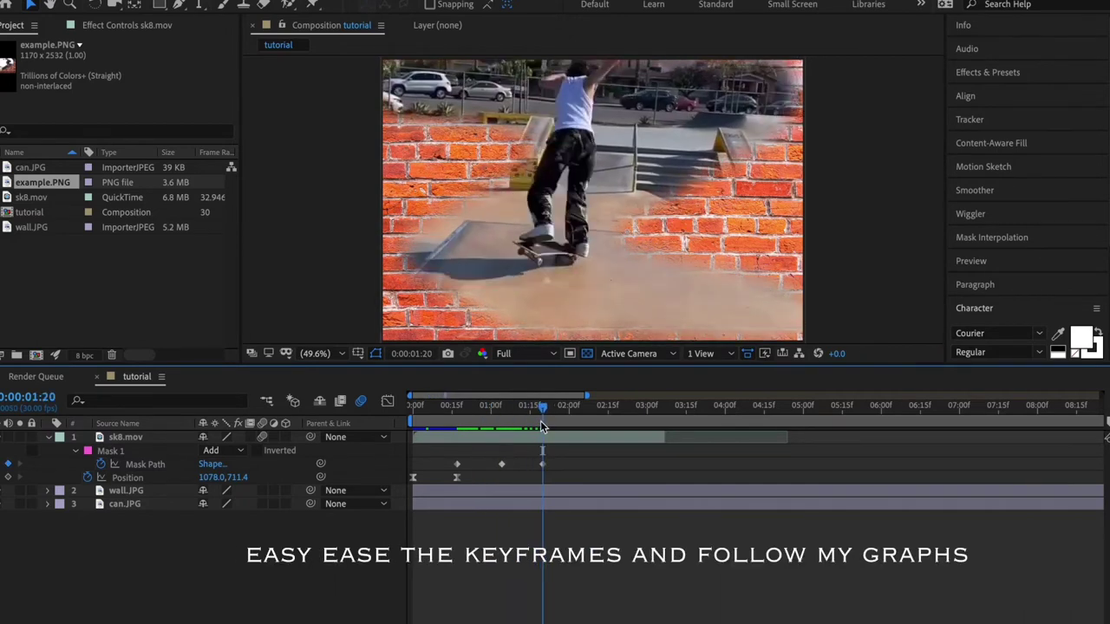
# Easy Ease all Mask Path keyframes and reshape the speed graph to spike then decay.
pyautogui.moveTo(452, 460); pyautogui.dragTo(548, 469)
pyautogui.rightClick(542, 464)
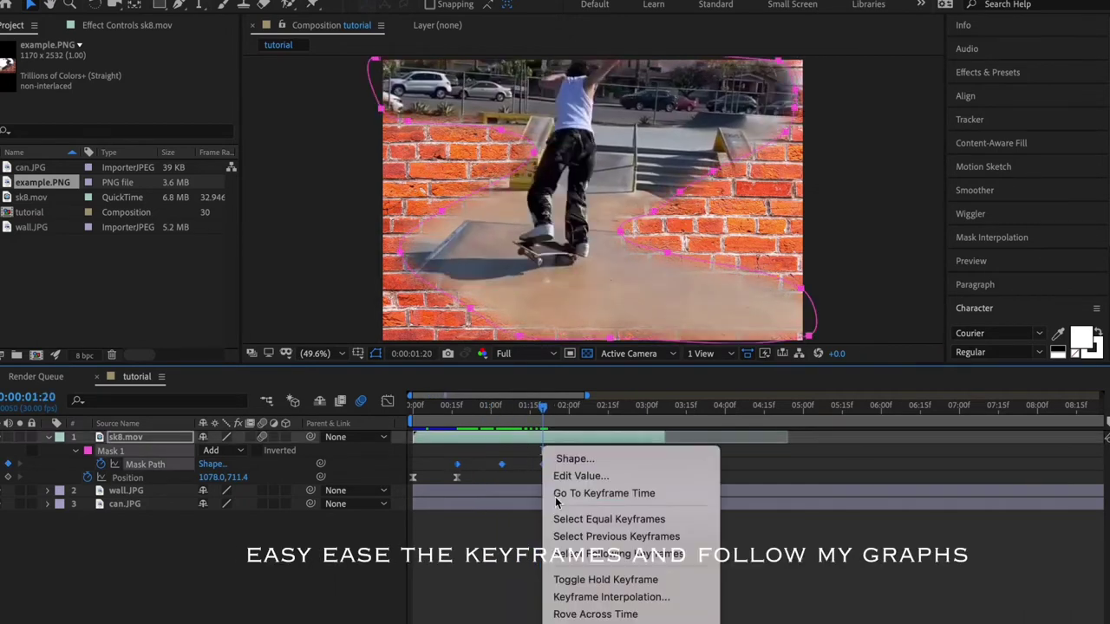
pyautogui.moveTo(624, 553)
pyautogui.click(750, 545)
pyautogui.click(388, 400)
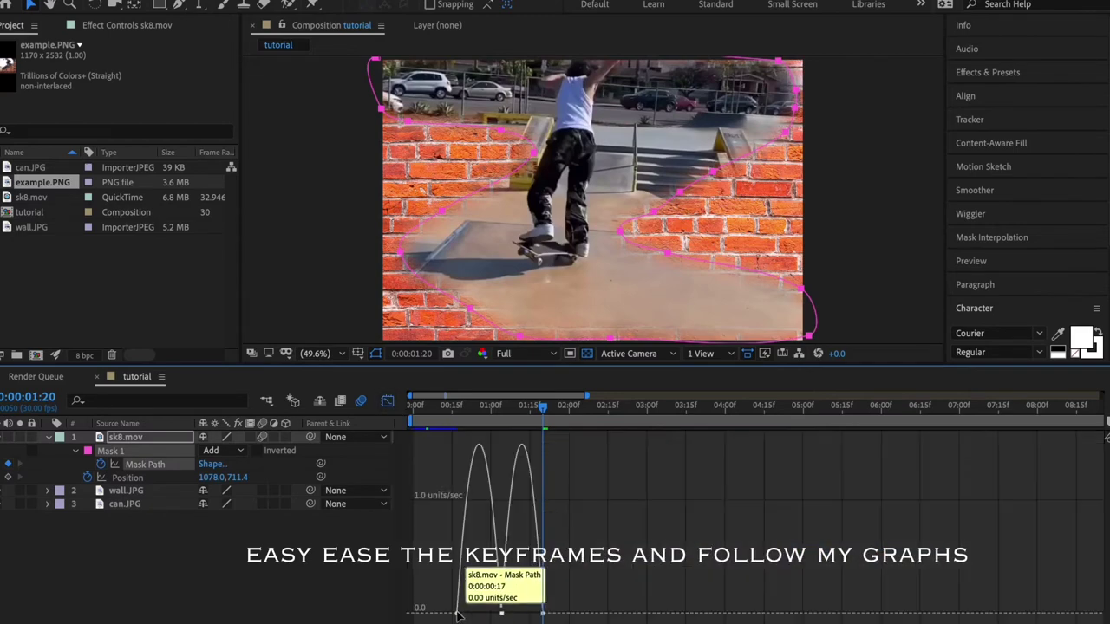
pyautogui.moveTo(464, 615)
pyautogui.mouseDown()
pyautogui.moveTo(537, 617)
pyautogui.moveTo(511, 614)
pyautogui.mouseUp()
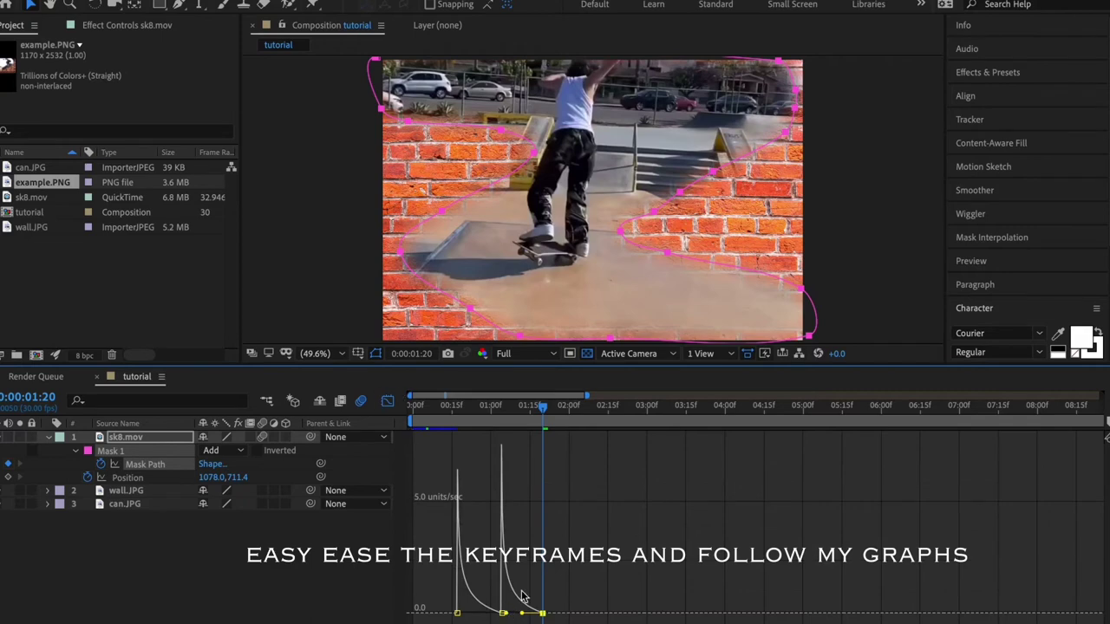
pyautogui.click(388, 401)
# Preview the animation and move can.JPG to the top of the layer stack.
pyautogui.press('u')
pyautogui.press('space')
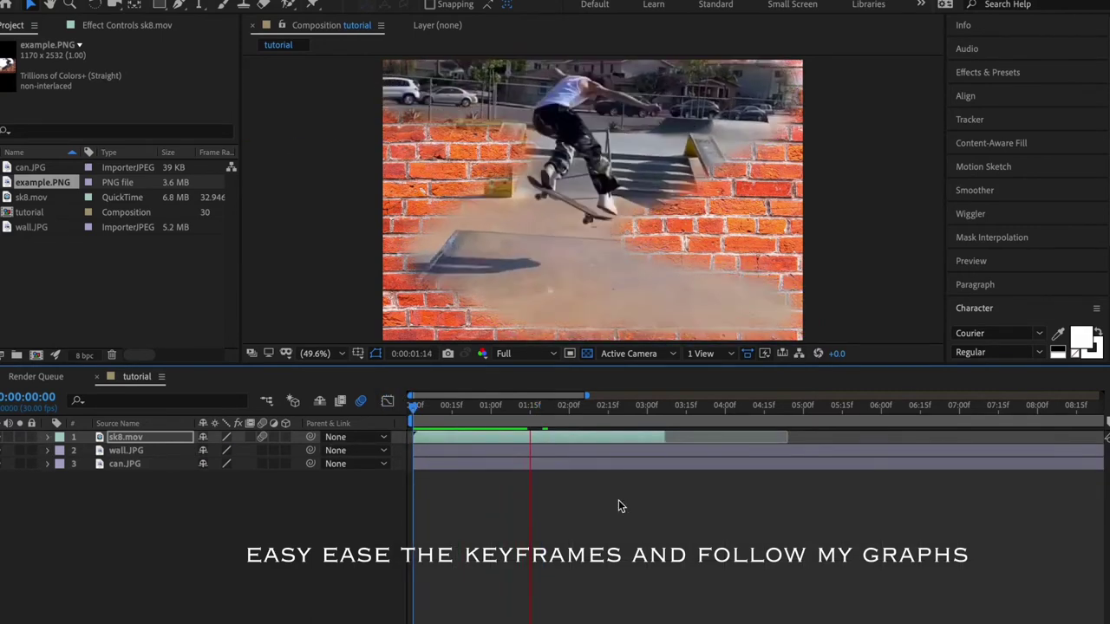
pyautogui.press('space')
pyautogui.moveTo(124, 464); pyautogui.dragTo(123, 438)
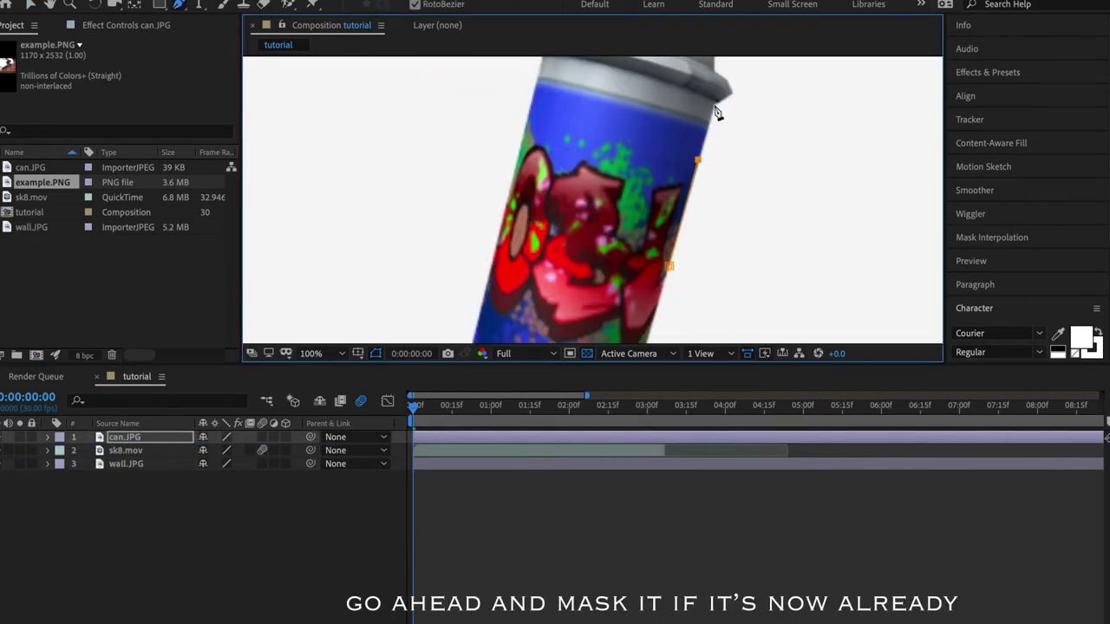
# Trace a closed mask around the spray can to cut it from its white background.
pyautogui.click(600, 173)
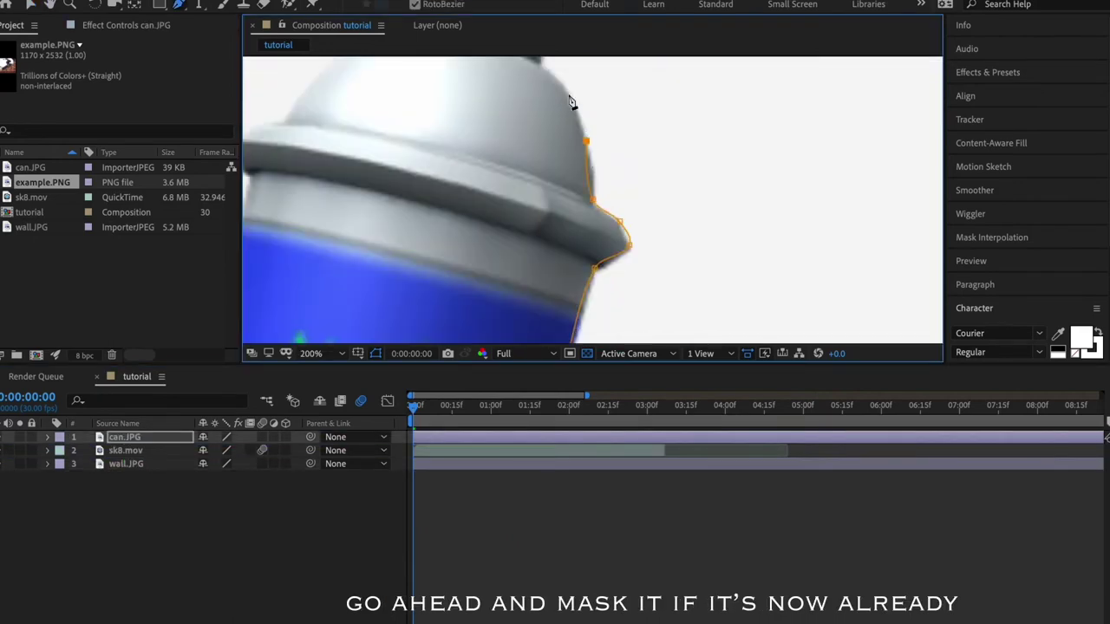
pyautogui.click(568, 153)
pyautogui.click(525, 124)
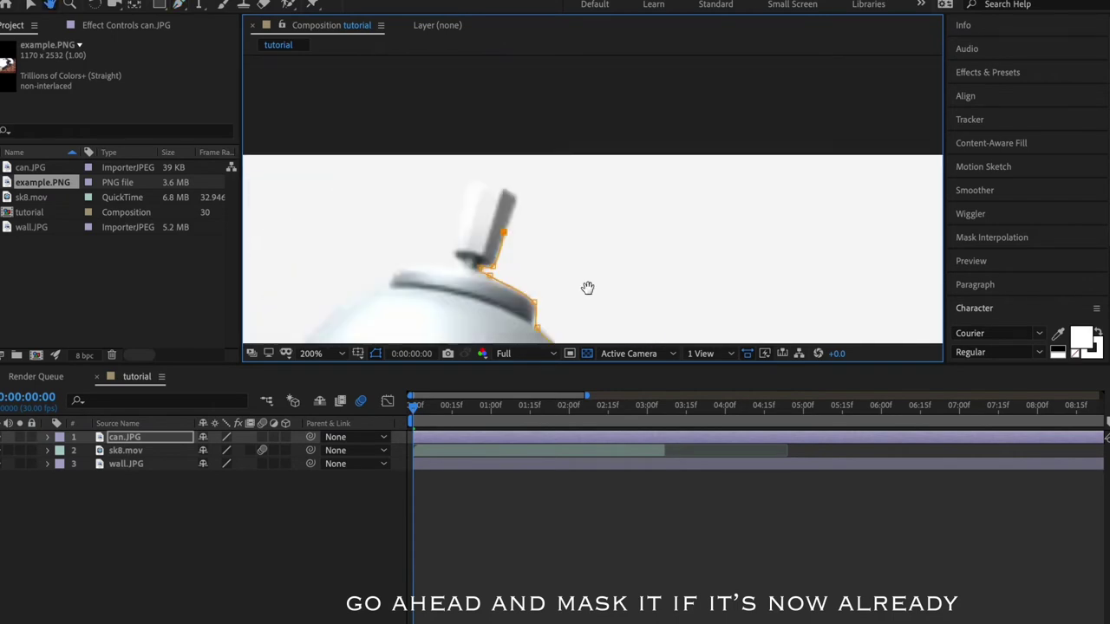
pyautogui.scroll(-10, 587, 287)
pyautogui.click(454, 163)
pyautogui.click(450, 206)
pyautogui.click(476, 244)
pyautogui.click(520, 285)
pyautogui.click(559, 311)
pyautogui.click(624, 329)
pyautogui.click(708, 336)
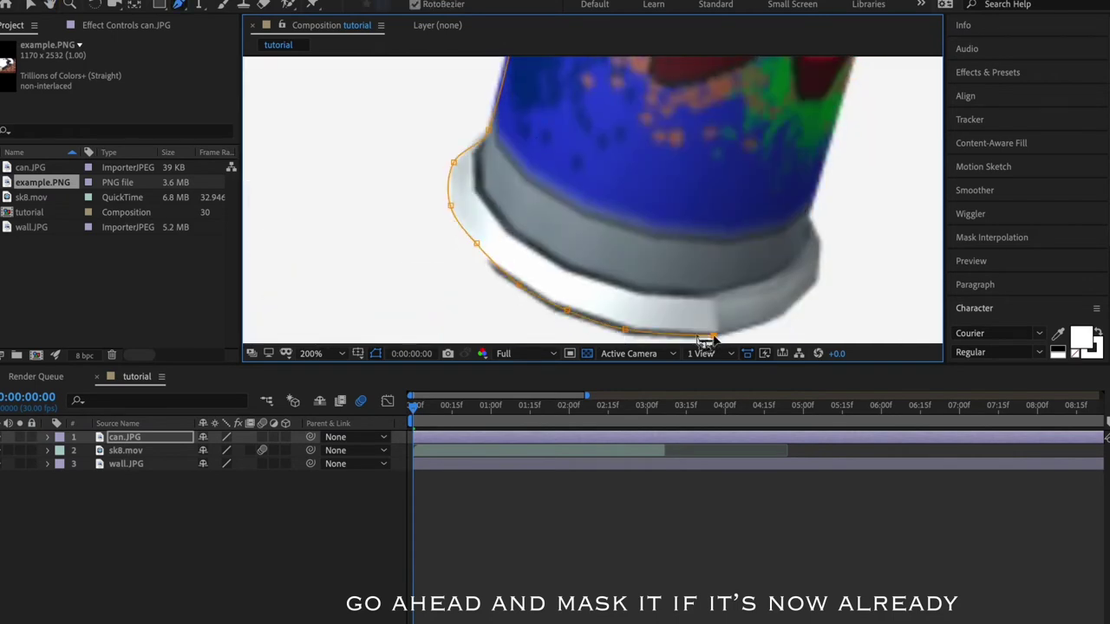
pyautogui.scroll(10, 723, 223)
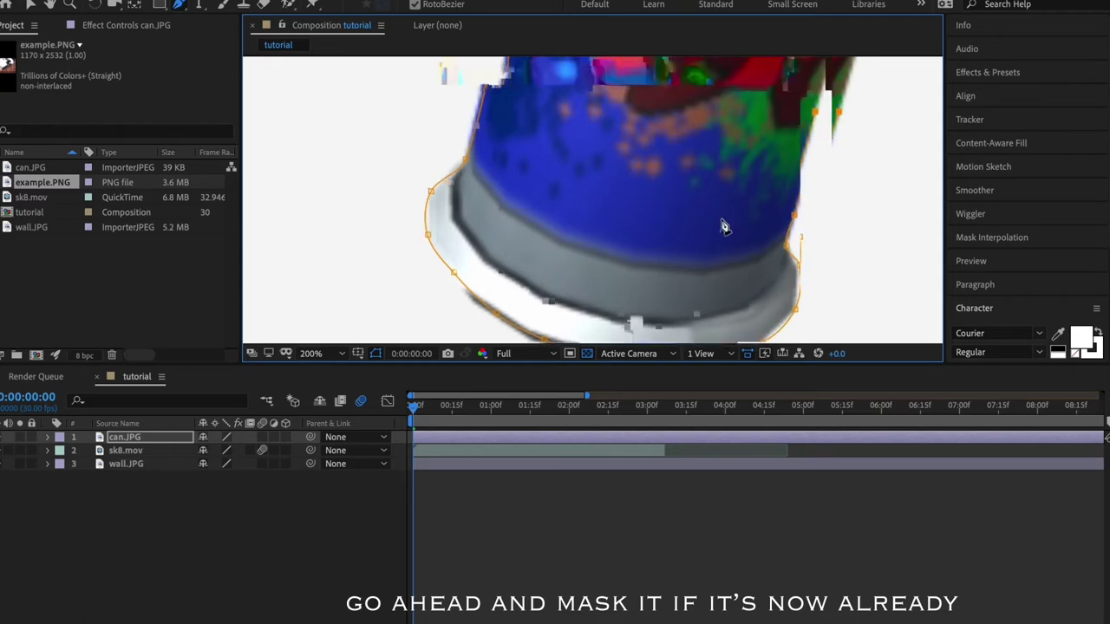
pyautogui.click(617, 177)
pyautogui.click(523, 541)
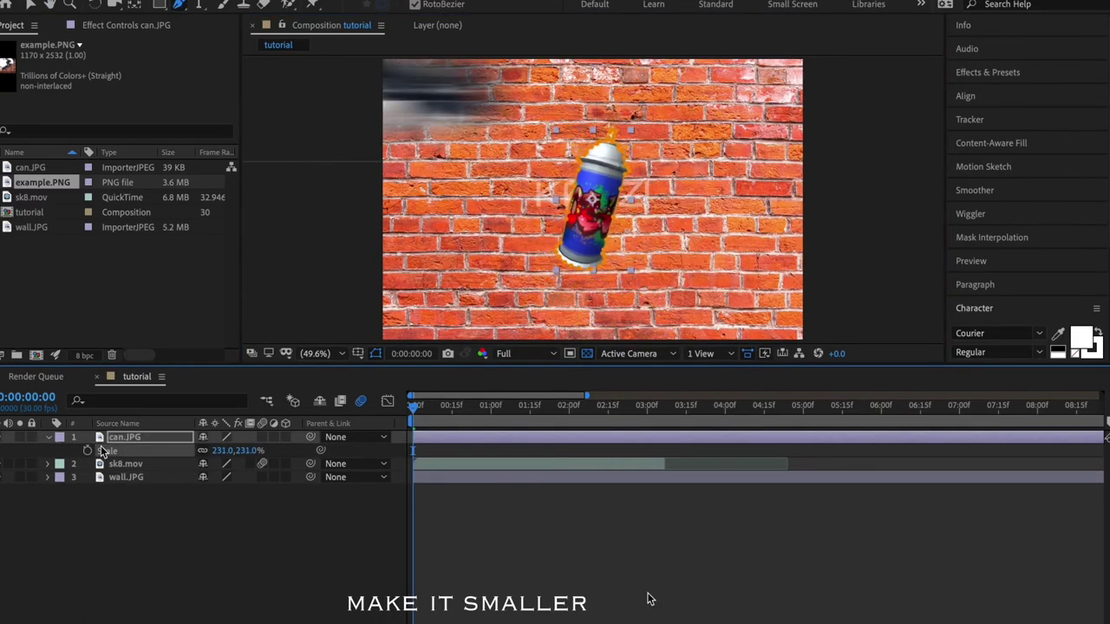
# Set the can's starting Position keyframe at 352.5,530.1 at 0:00.
pyautogui.press('p')
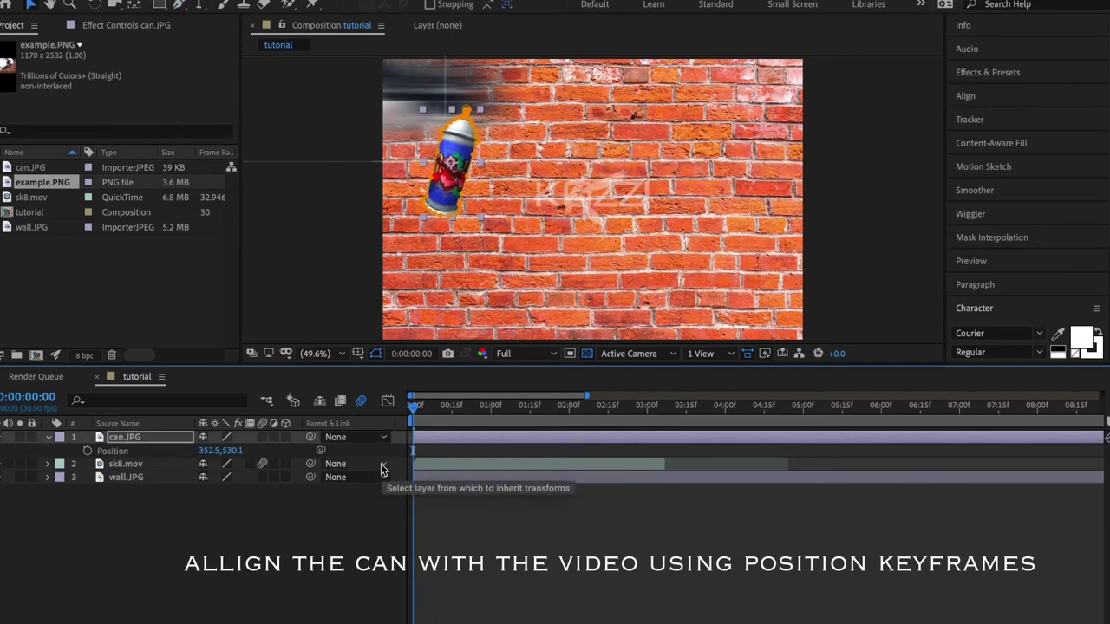
pyautogui.click(87, 451)
pyautogui.click(449, 464)
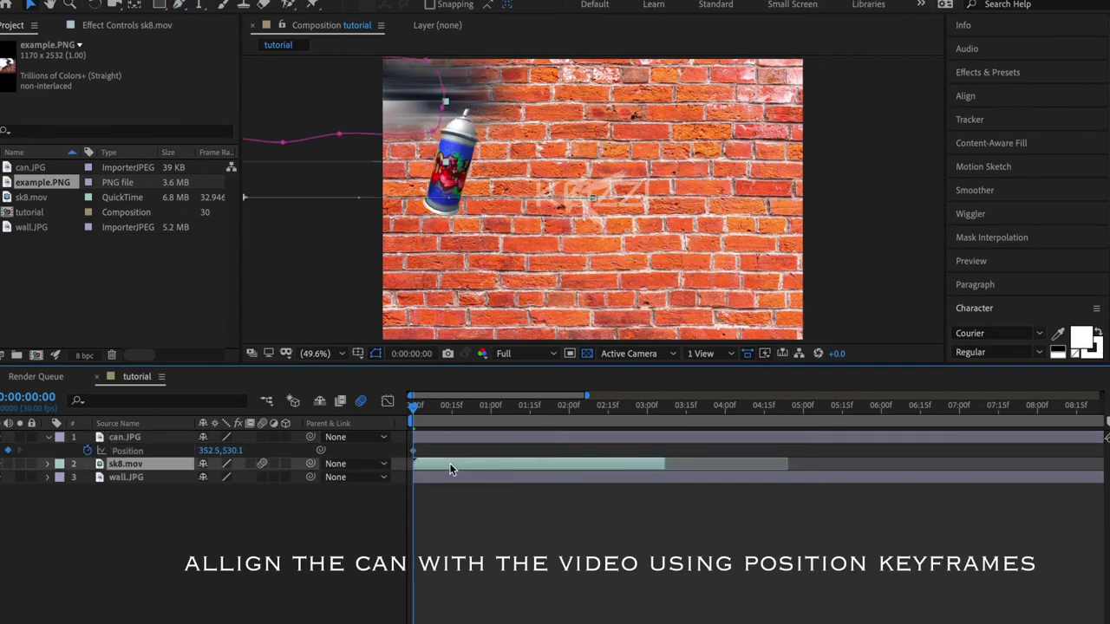
# Set a Position keyframe for the can at 0:00:17, moving it right to the wall's edge.
pyautogui.press('u')
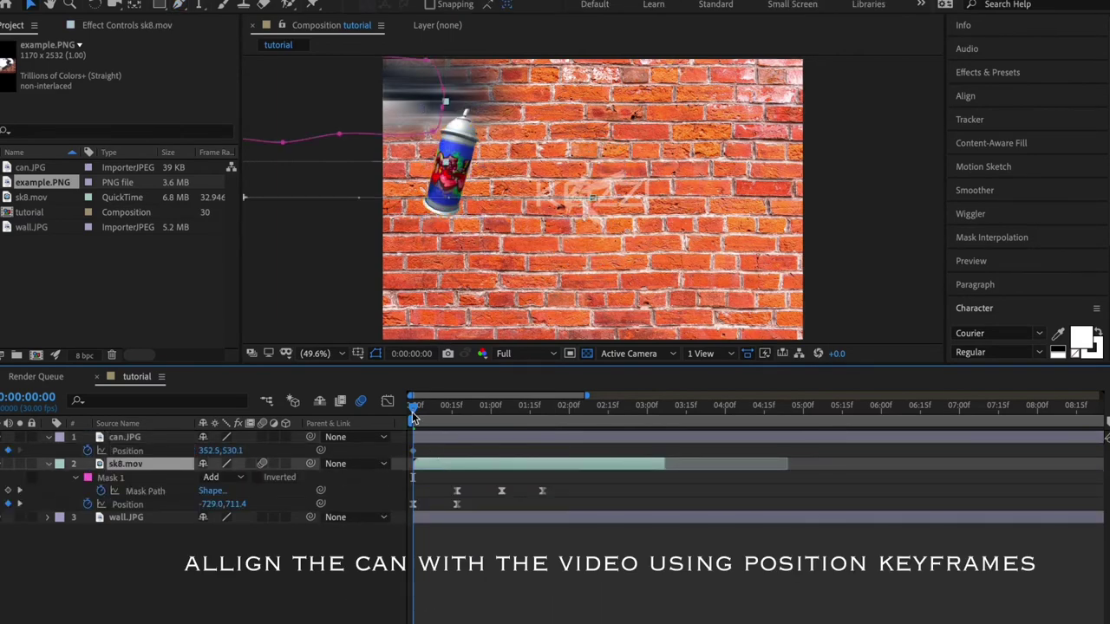
pyautogui.moveTo(413, 409); pyautogui.dragTo(457, 424)
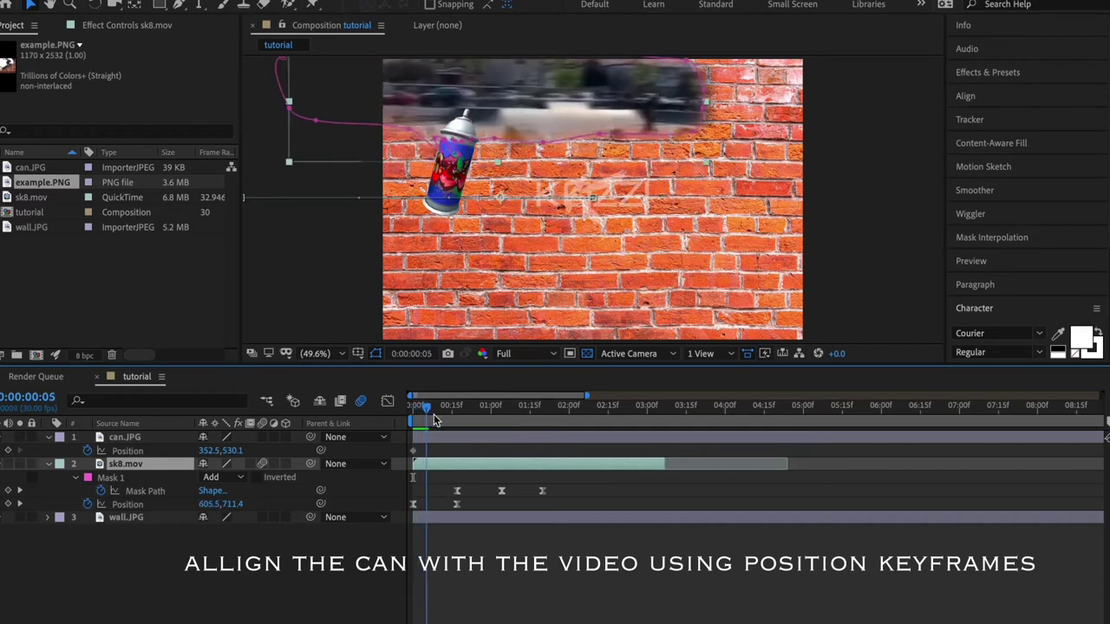
pyautogui.click(8, 451)
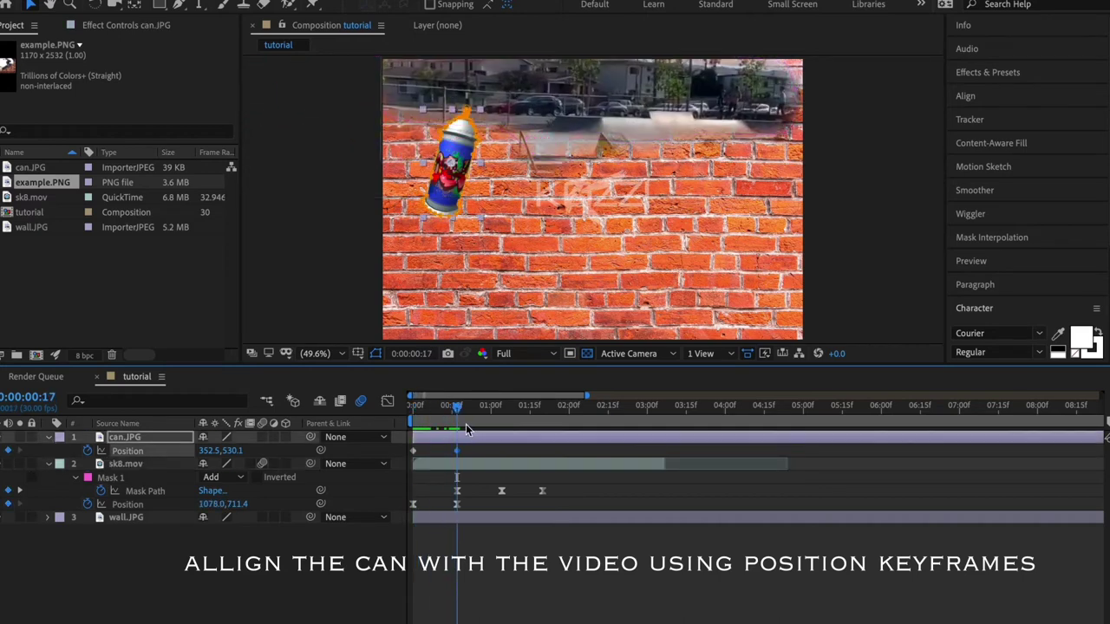
pyautogui.moveTo(209, 451); pyautogui.dragTo(240, 528)
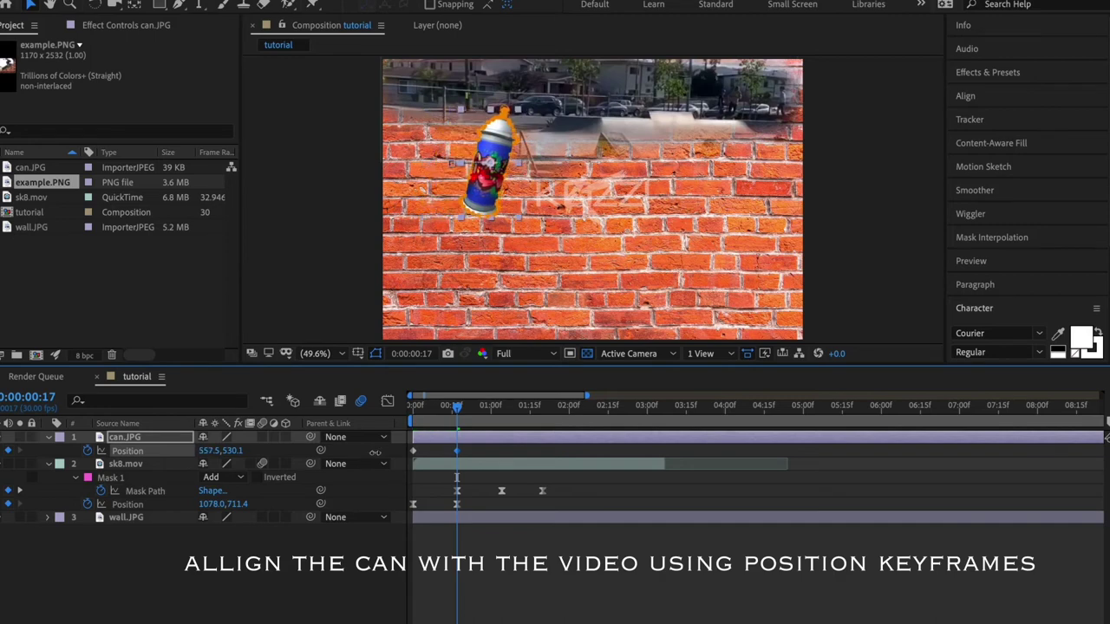
pyautogui.moveTo(211, 451); pyautogui.dragTo(664, 481)
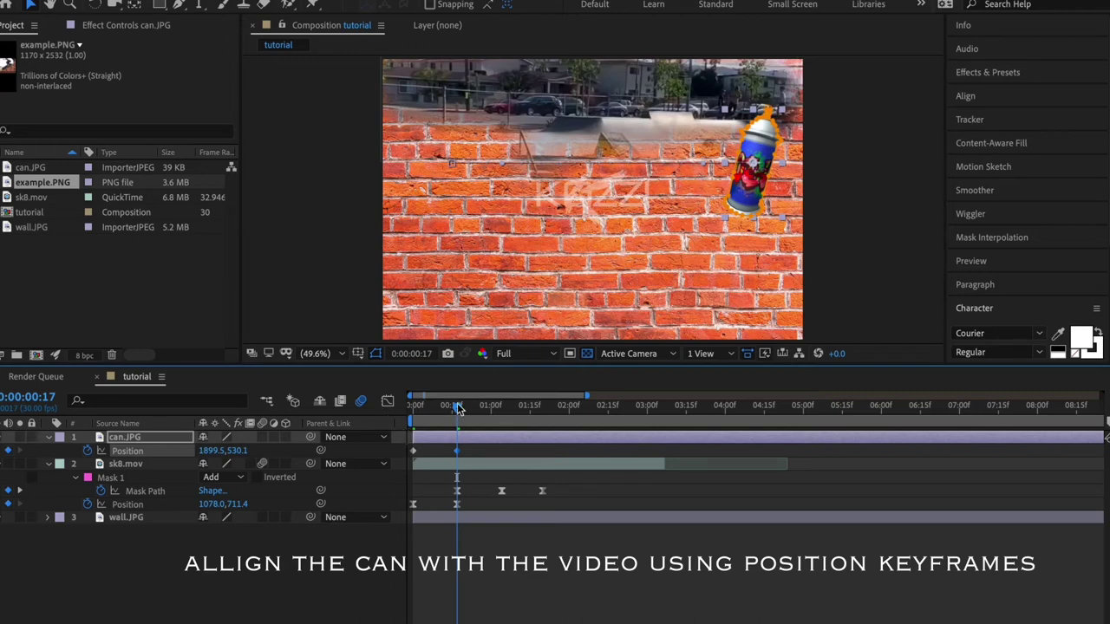
# Add can Position keyframes at 1:04 (lower left) and 1:20 (lower right, 1968.0,1400.7).
pyautogui.moveTo(459, 415); pyautogui.dragTo(474, 418)
pyautogui.moveTo(486, 421); pyautogui.dragTo(501, 418)
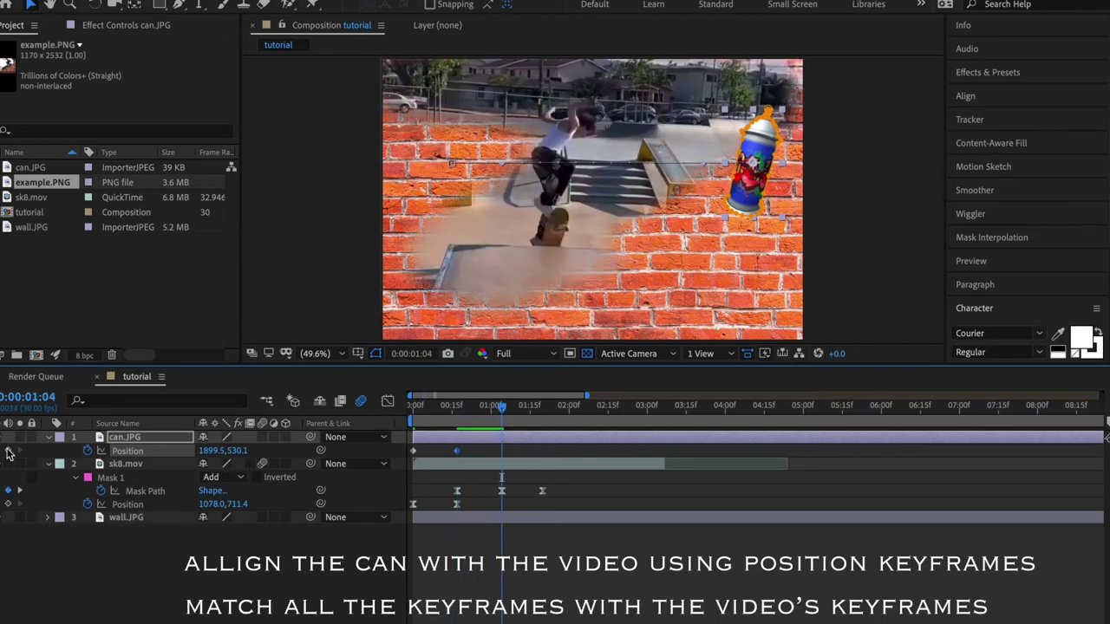
pyautogui.moveTo(744, 185); pyautogui.dragTo(483, 320)
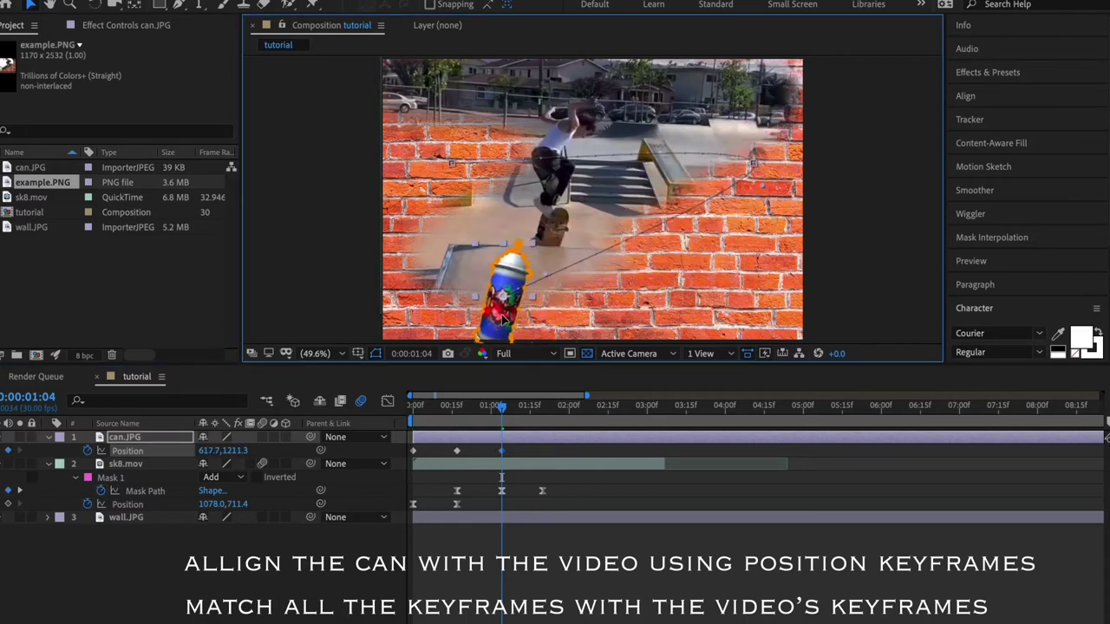
pyautogui.moveTo(522, 425)
pyautogui.mouseDown()
pyautogui.moveTo(469, 423)
pyautogui.moveTo(542, 433)
pyautogui.mouseUp()
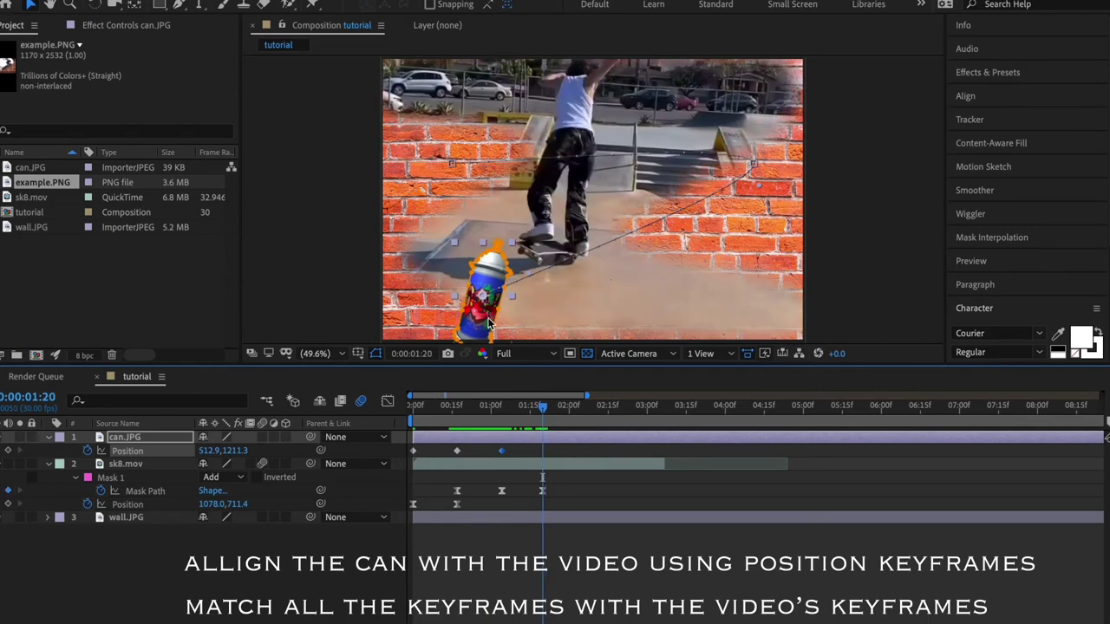
pyautogui.moveTo(488, 324)
pyautogui.mouseDown()
pyautogui.moveTo(764, 338)
pyautogui.moveTo(777, 359)
pyautogui.mouseUp()
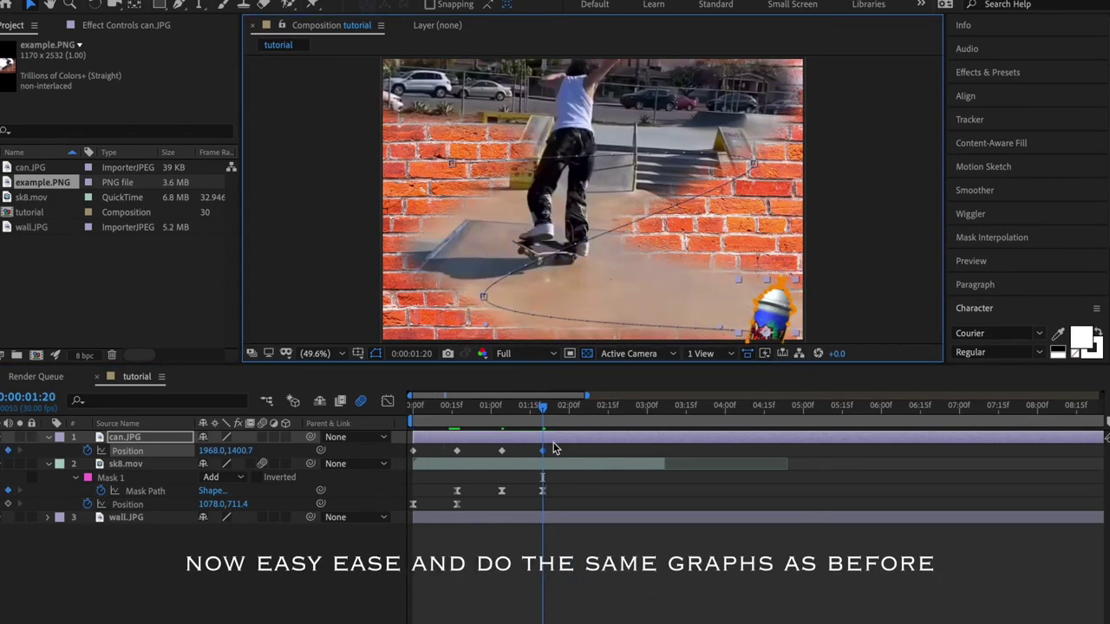
# Apply Easy Ease to all of the can's Position keyframes.
pyautogui.moveTo(555, 446); pyautogui.dragTo(403, 459)
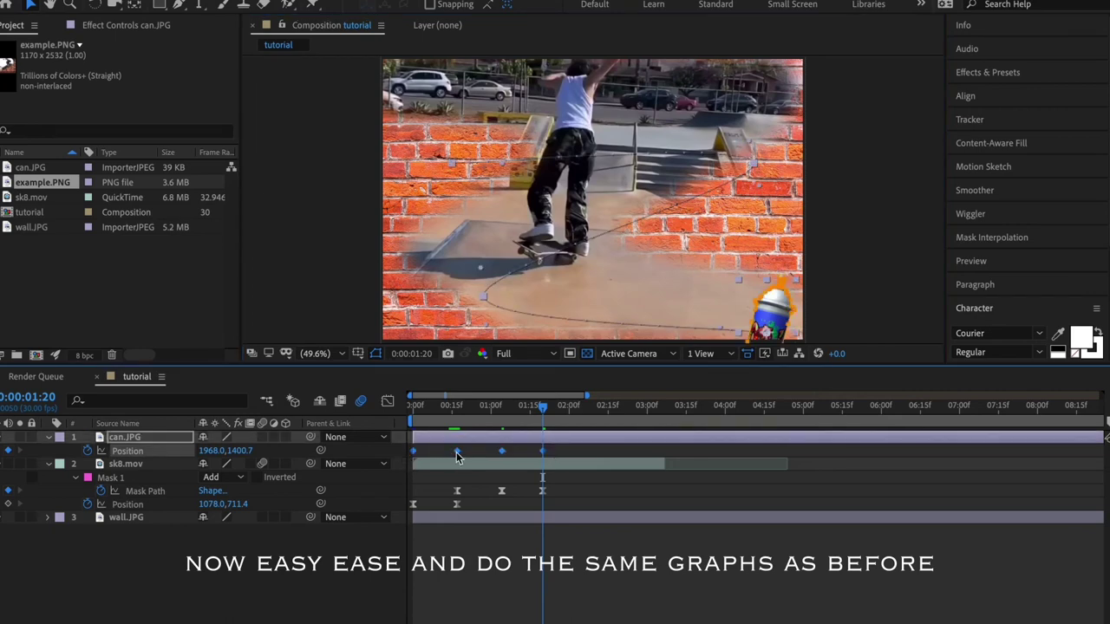
pyautogui.rightClick(457, 452)
pyautogui.moveTo(520, 620)
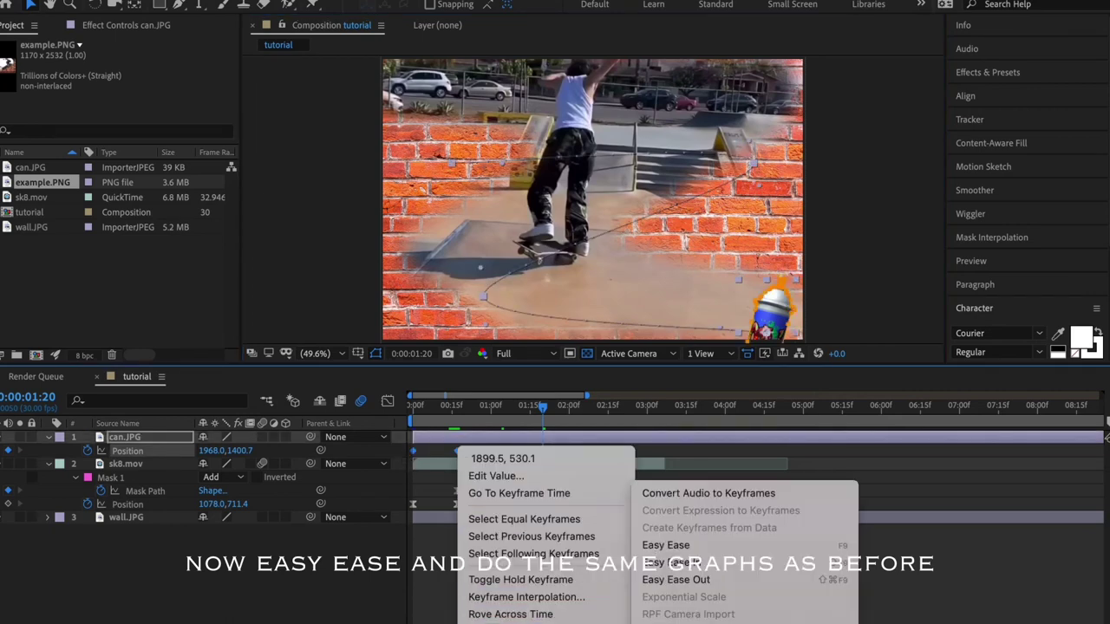
pyautogui.click(665, 545)
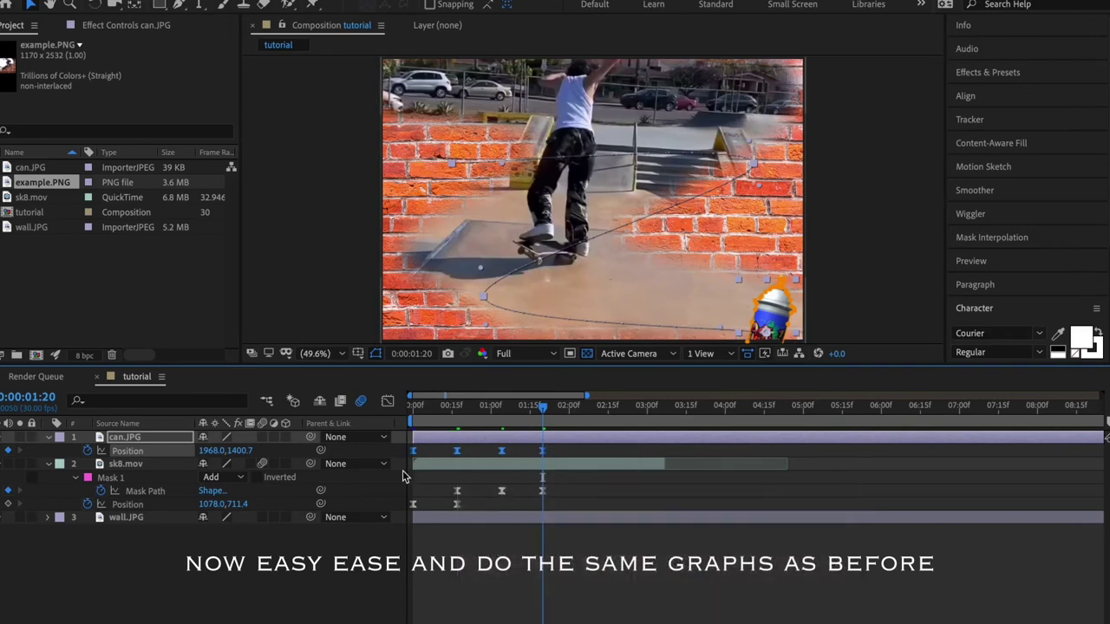
# Reshape the can's speed curves in the Graph Editor to spike fast then slow down.
pyautogui.click(388, 402)
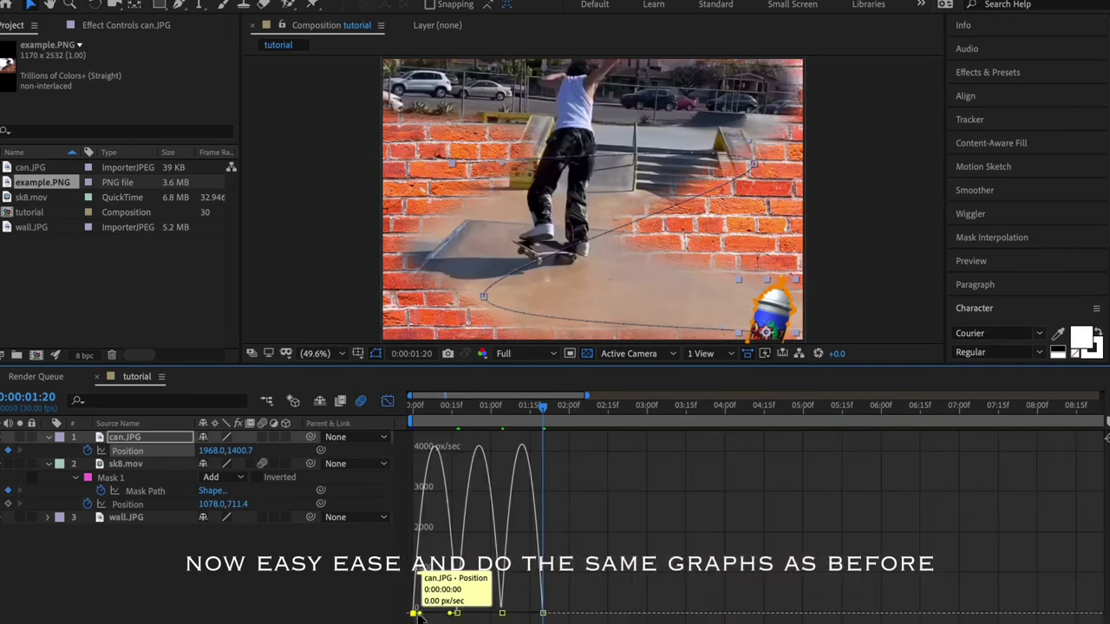
pyautogui.moveTo(417, 614); pyautogui.dragTo(413, 614)
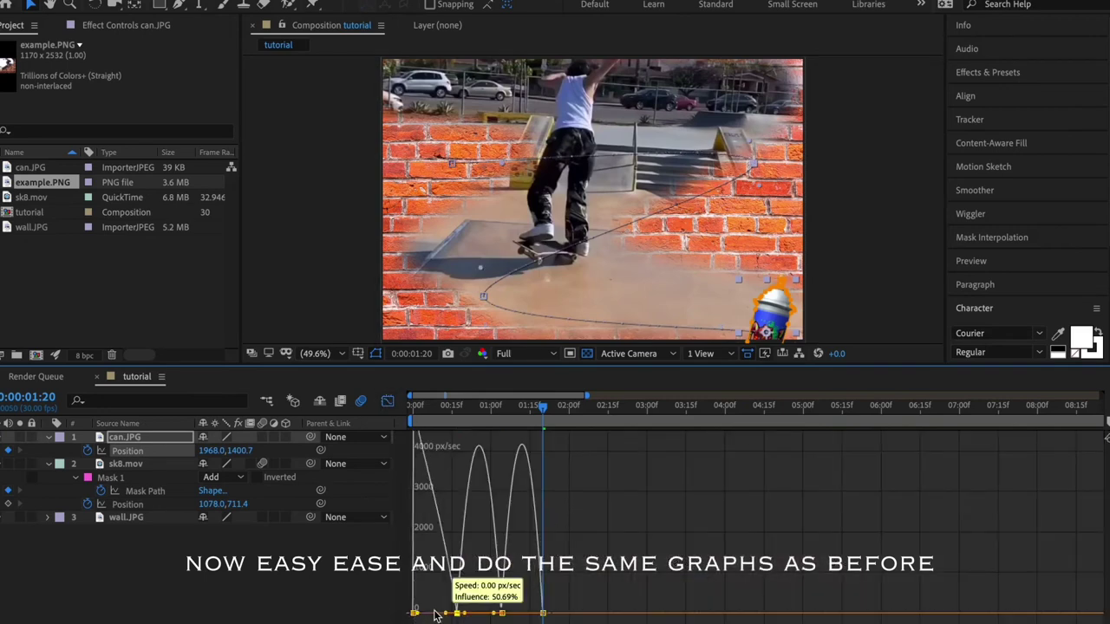
pyautogui.moveTo(465, 614); pyautogui.dragTo(523, 614)
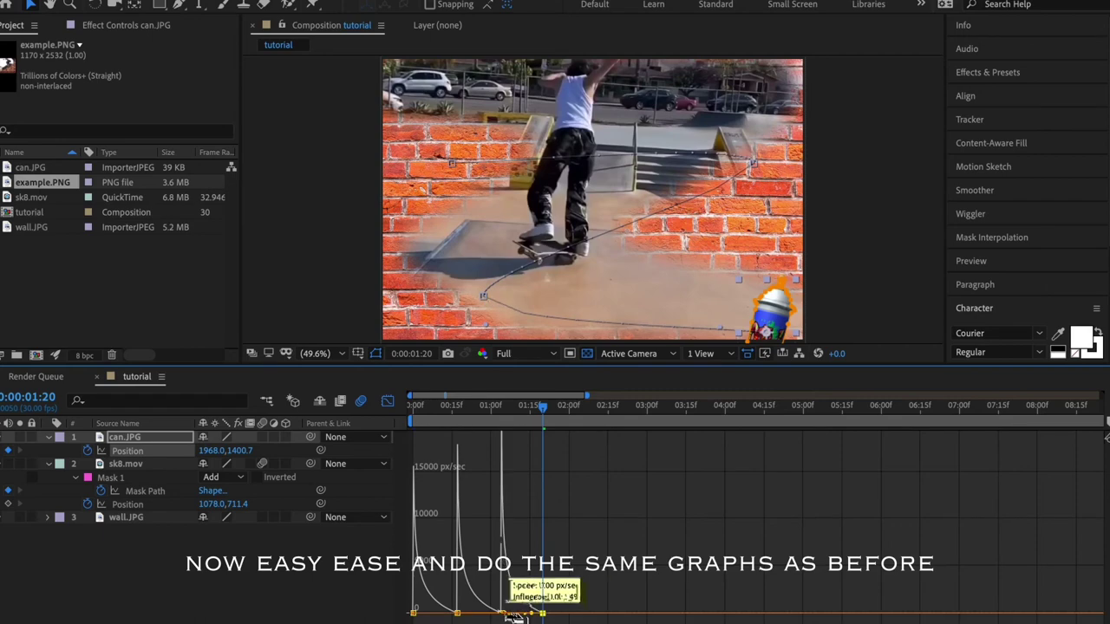
pyautogui.click(387, 404)
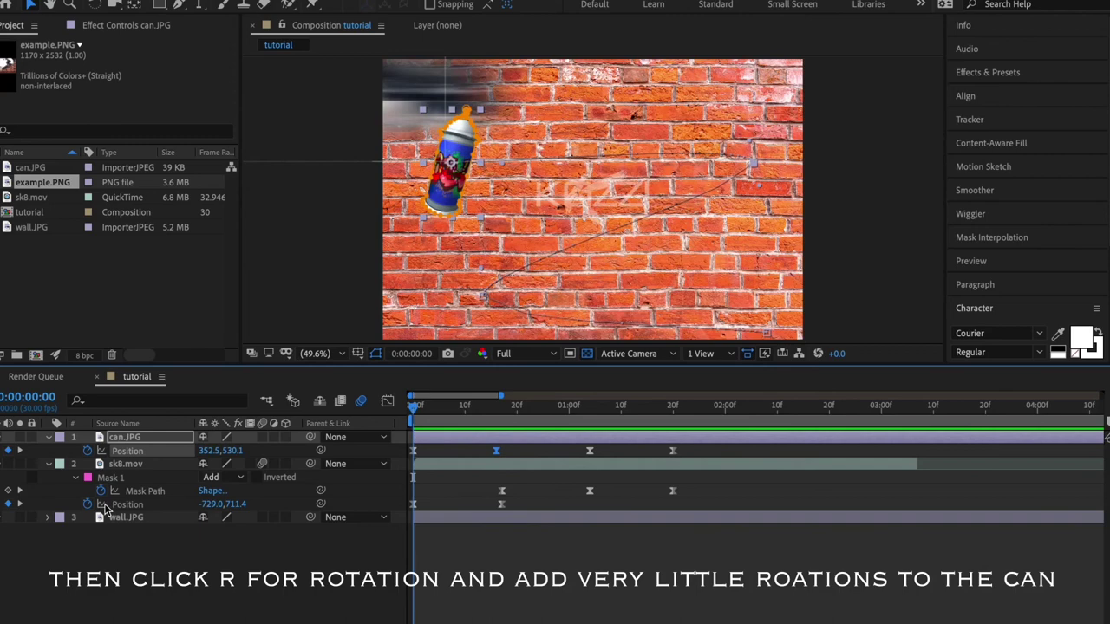
# Tilt the can to about -22° rotation near frame 15 and preview from the start.
pyautogui.press('r')
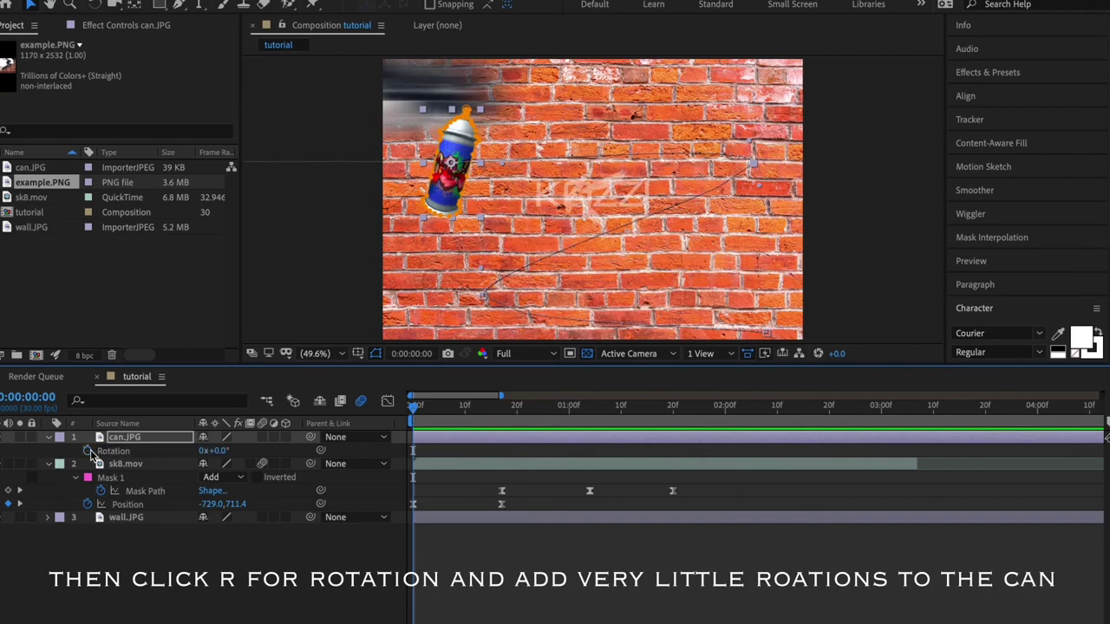
pyautogui.moveTo(482, 408); pyautogui.dragTo(490, 407)
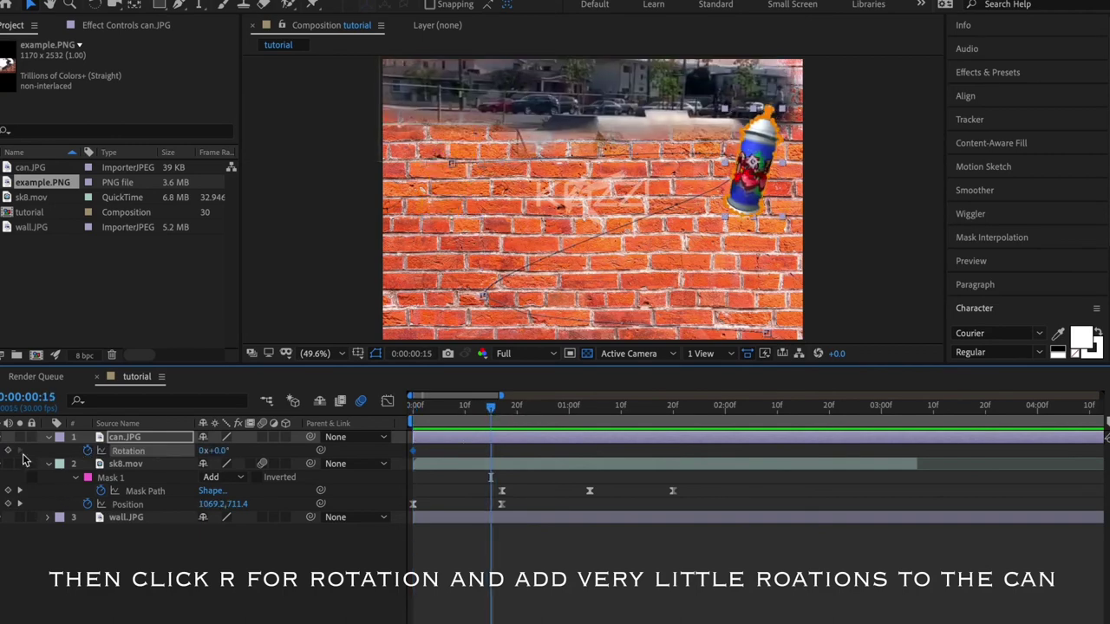
pyautogui.press('pageup')
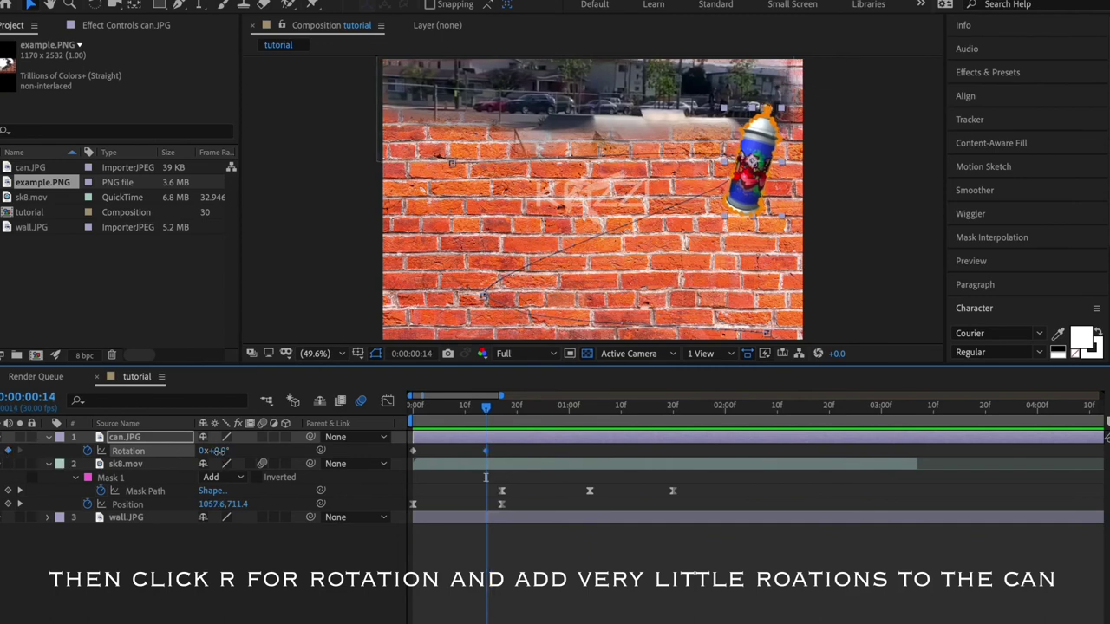
pyautogui.moveTo(216, 451); pyautogui.dragTo(208, 450)
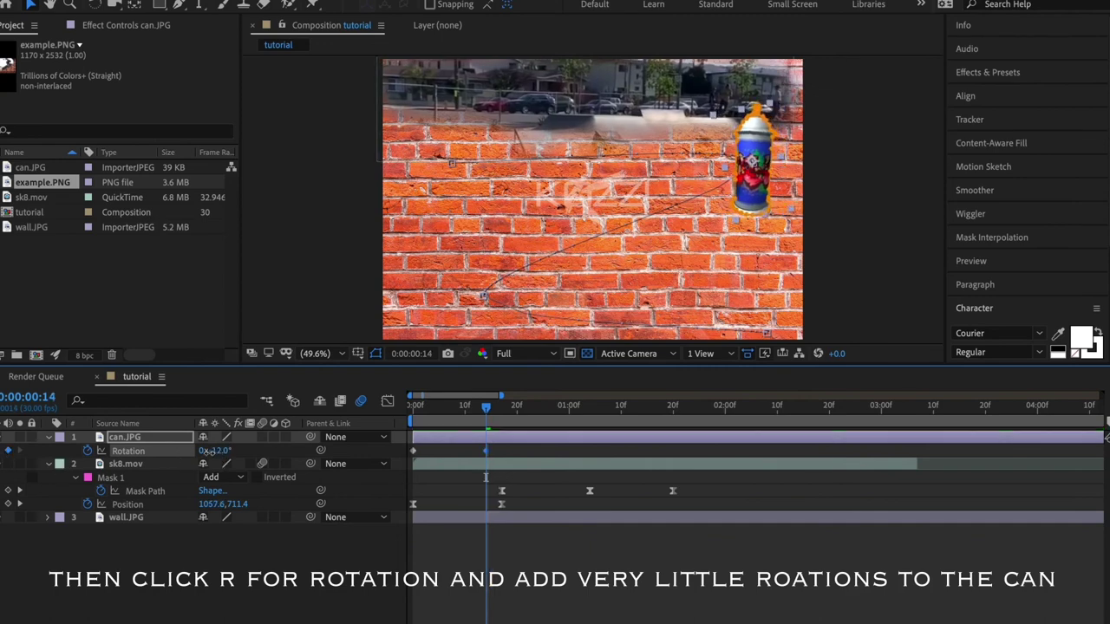
pyautogui.press('Home')
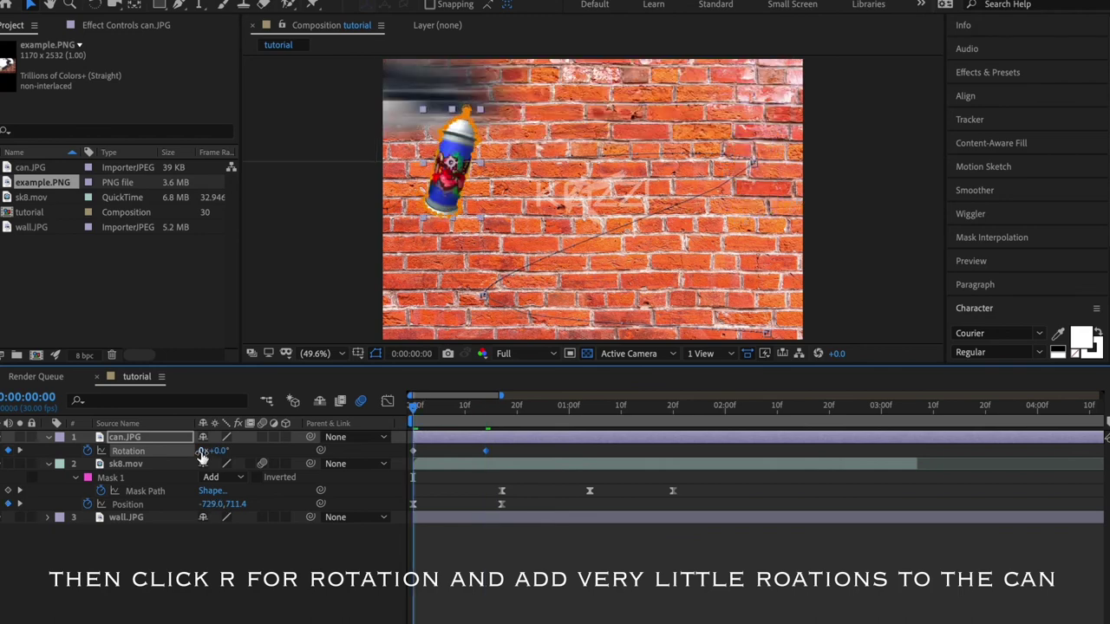
pyautogui.press('space')
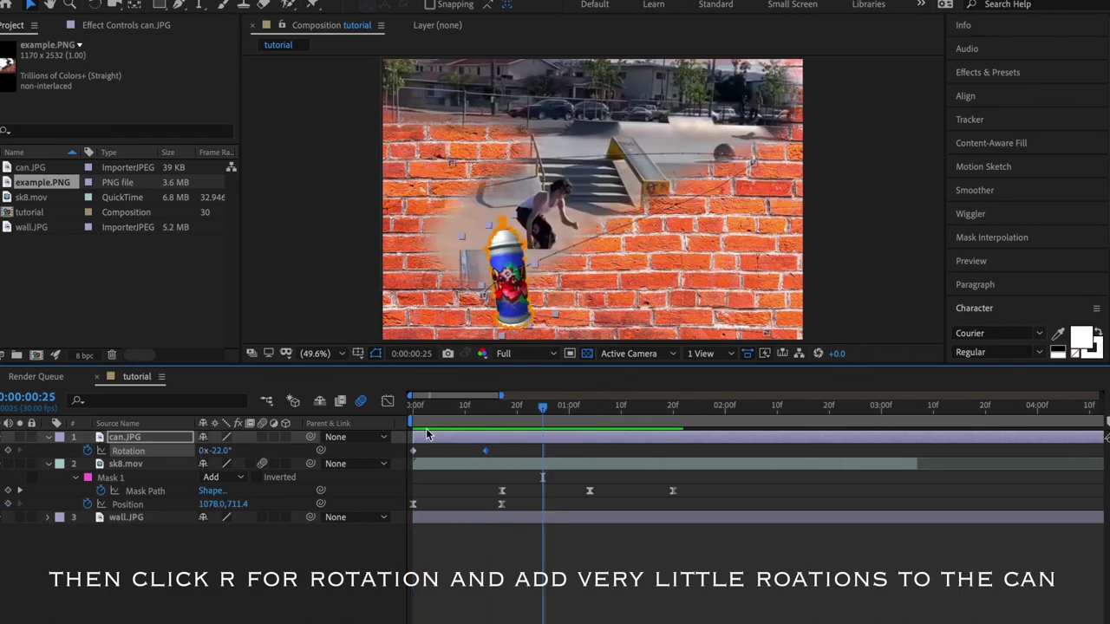
# Add further can rotation keys of +10° and -8.8°, ending upright at 1:20, then preview.
pyautogui.moveTo(537, 432); pyautogui.dragTo(590, 418)
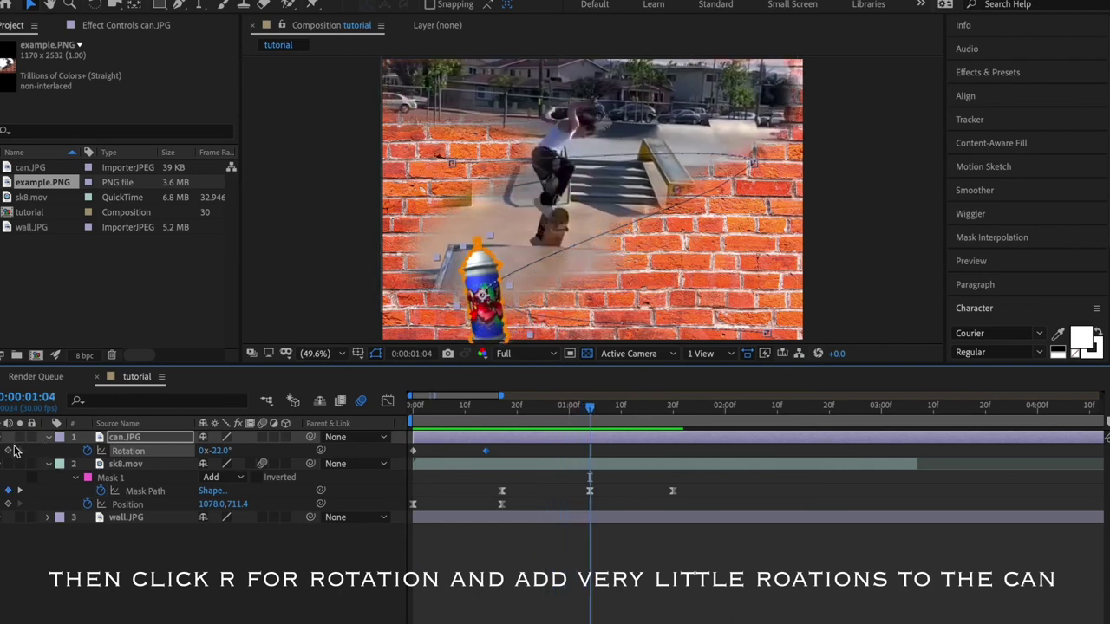
pyautogui.moveTo(222, 451); pyautogui.dragTo(239, 451)
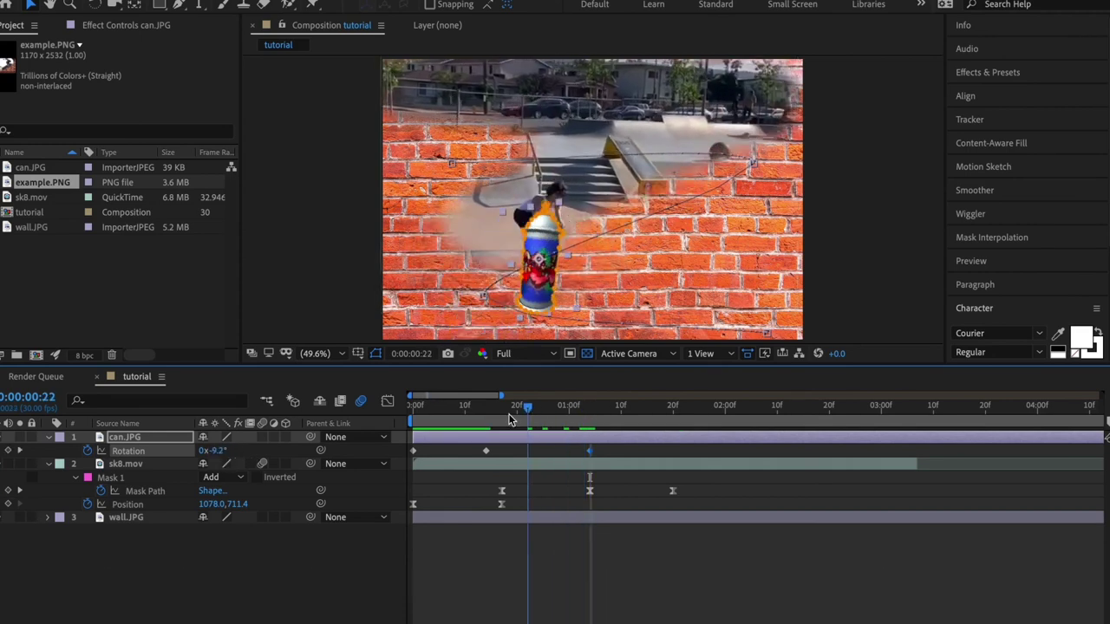
pyautogui.moveTo(590, 414)
pyautogui.mouseDown()
pyautogui.moveTo(508, 422)
pyautogui.moveTo(668, 469)
pyautogui.mouseUp()
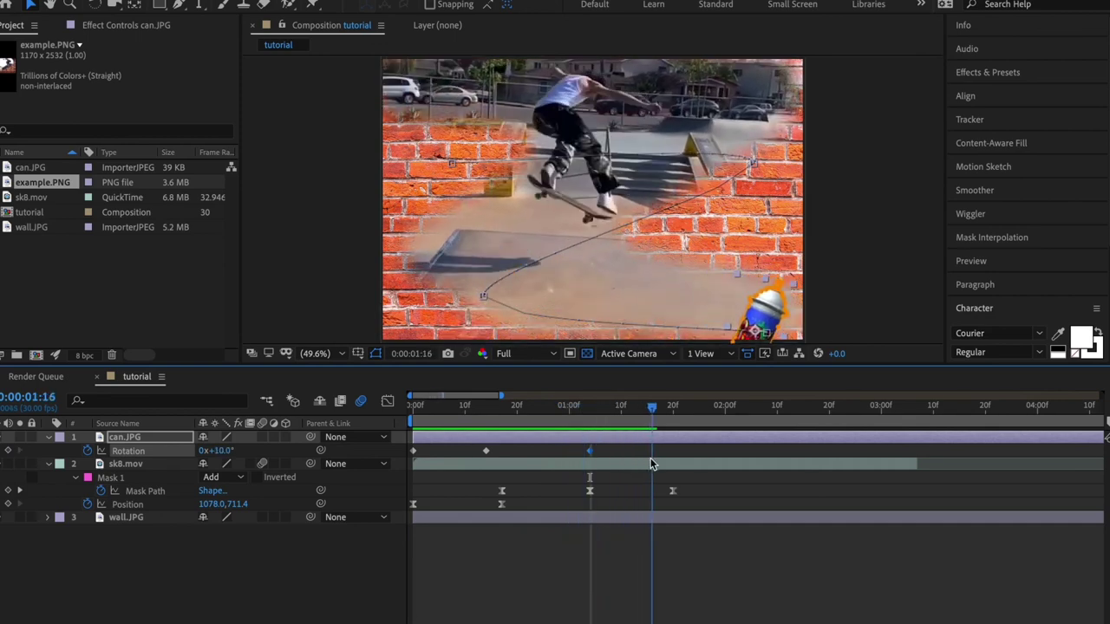
pyautogui.click(8, 451)
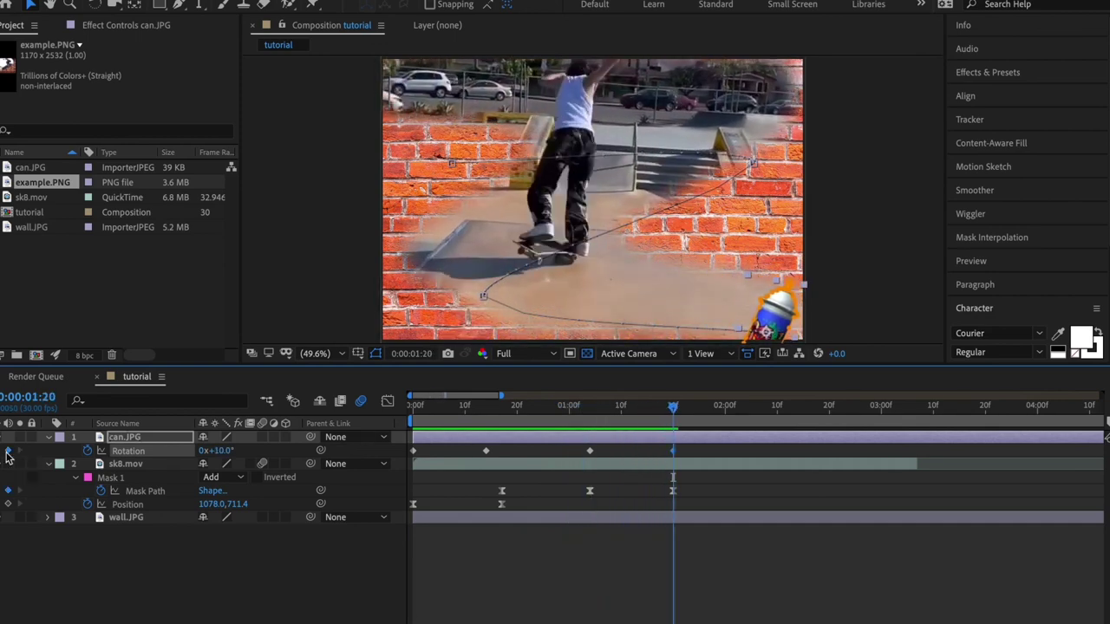
pyautogui.click(453, 487)
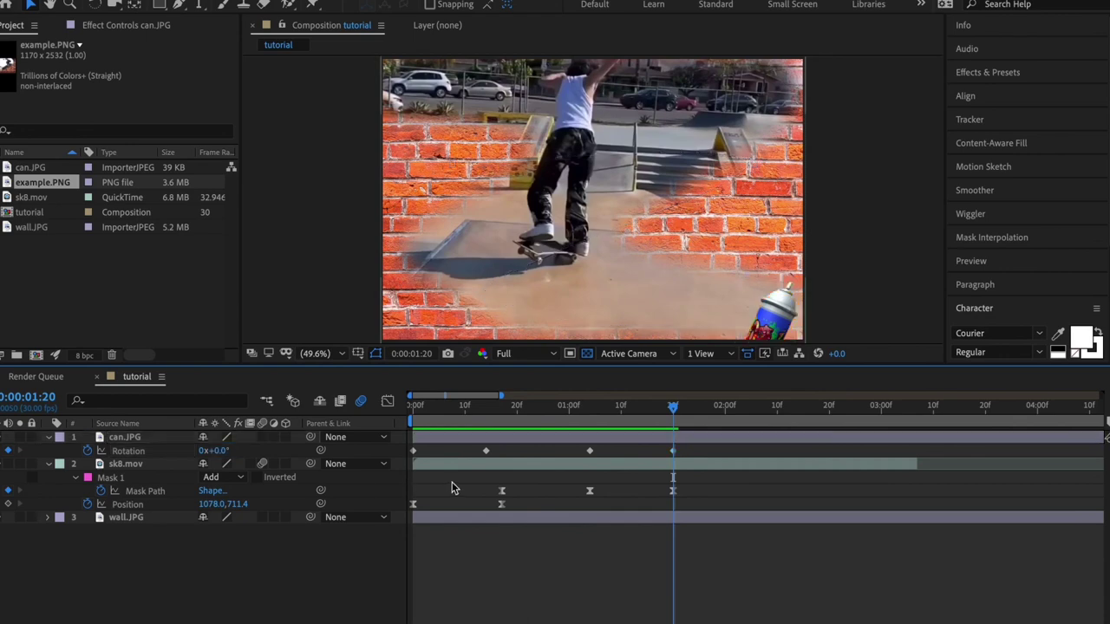
pyautogui.moveTo(224, 452); pyautogui.dragTo(216, 452)
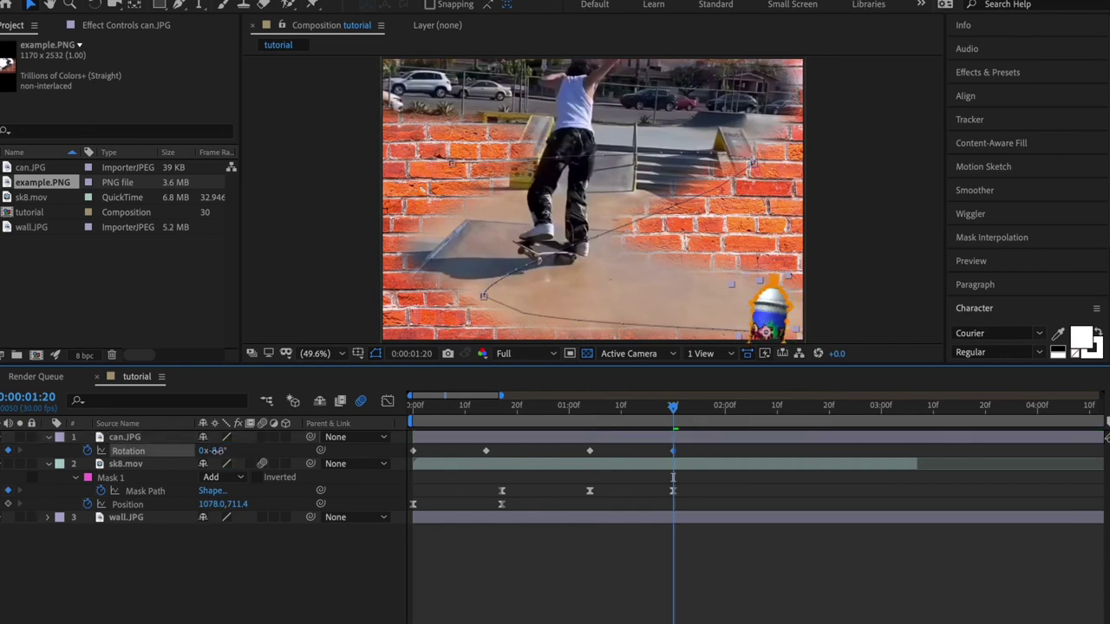
pyautogui.press('Home')
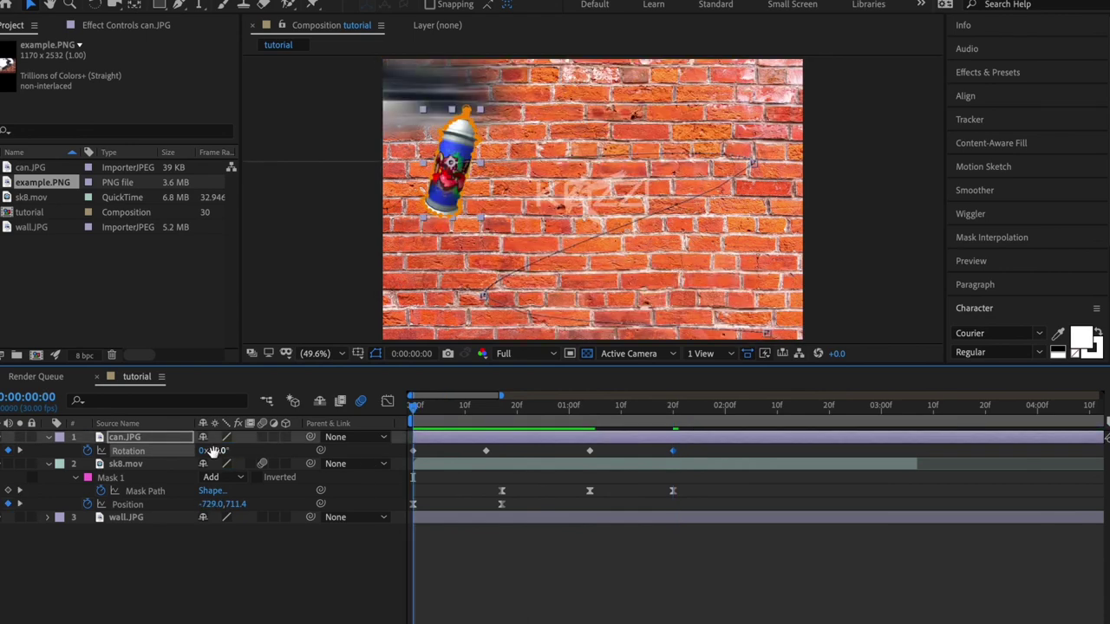
pyautogui.press('space')
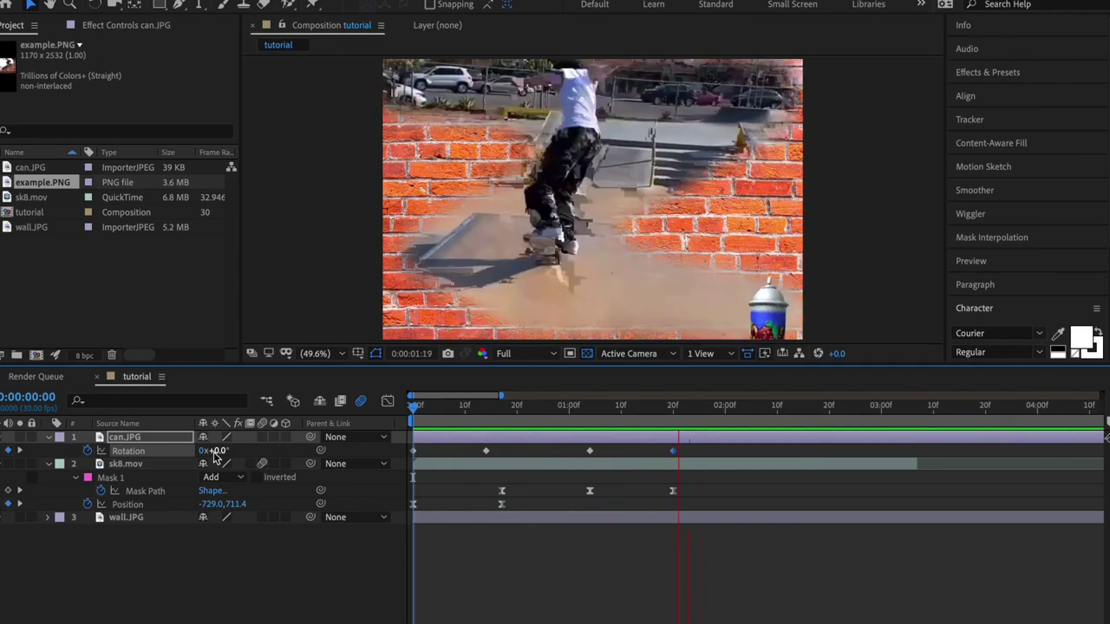